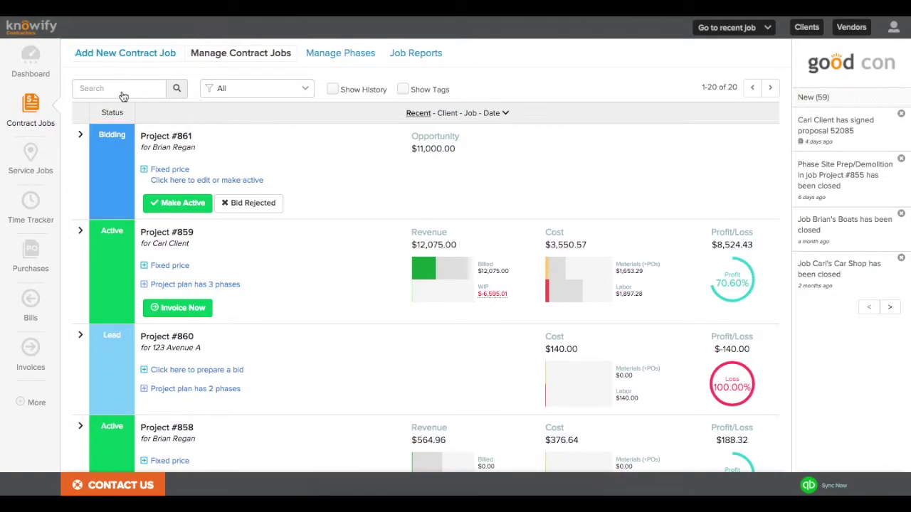
- Name the job Project #862, pick the client, and make it a Fixed Price contract
click(160, 117)
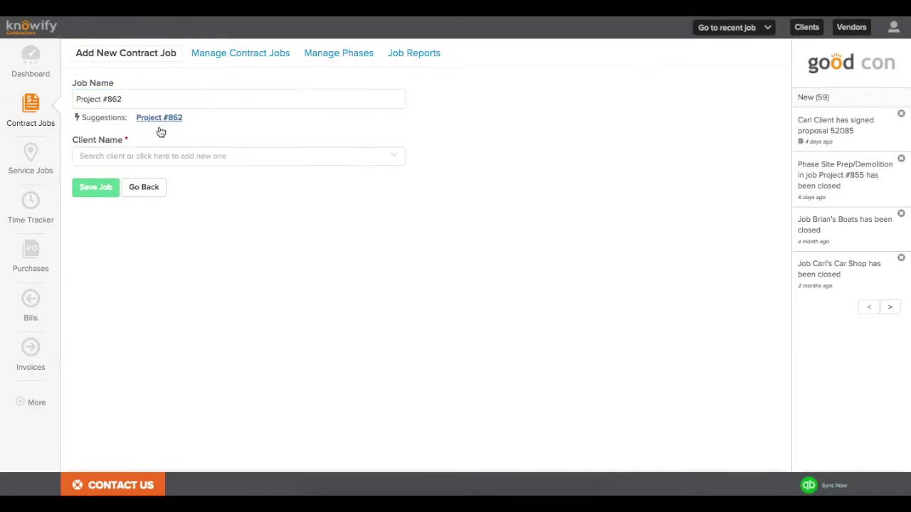
click(149, 156)
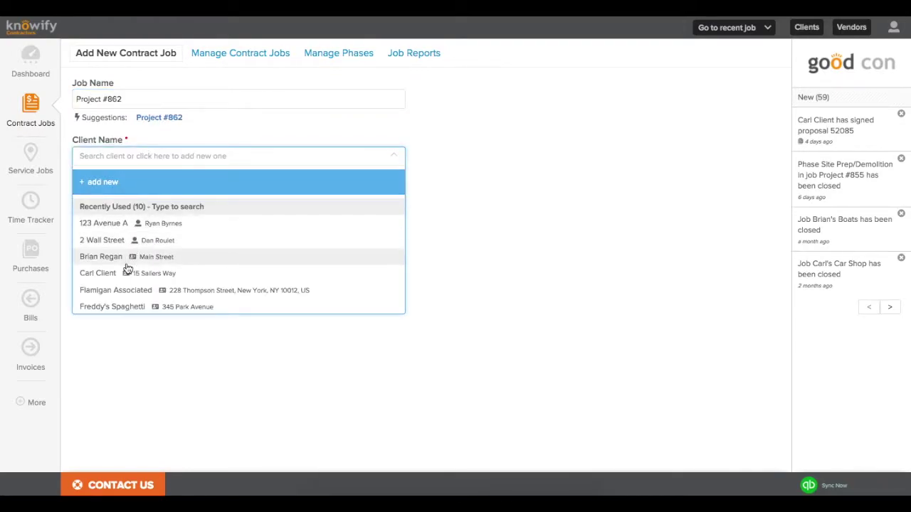
click(126, 276)
click(168, 330)
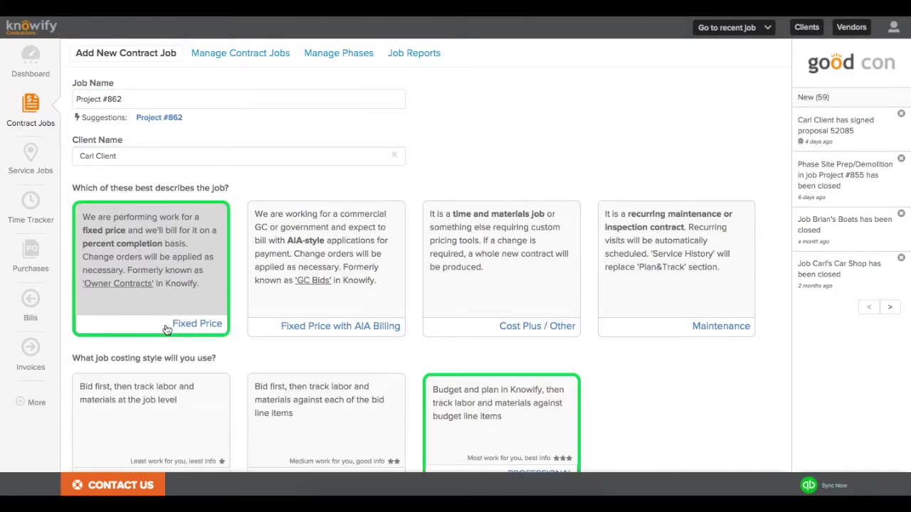
scroll(153, 299, down, 1)
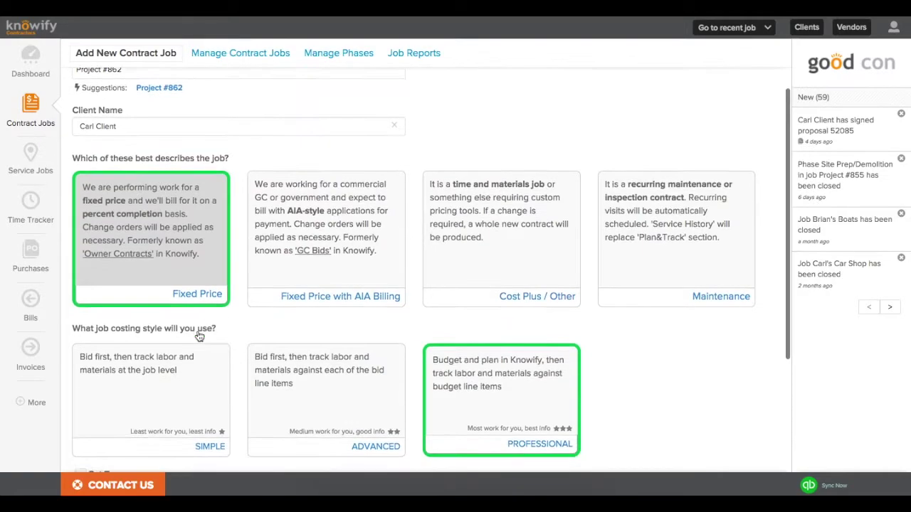
drag(82, 203, 164, 205)
scroll(164, 233, down, 1)
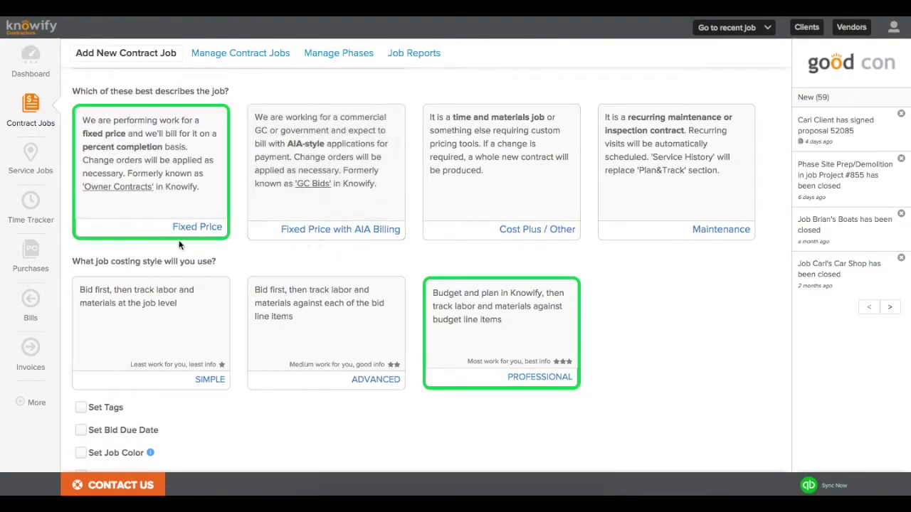
scroll(178, 240, down, 2)
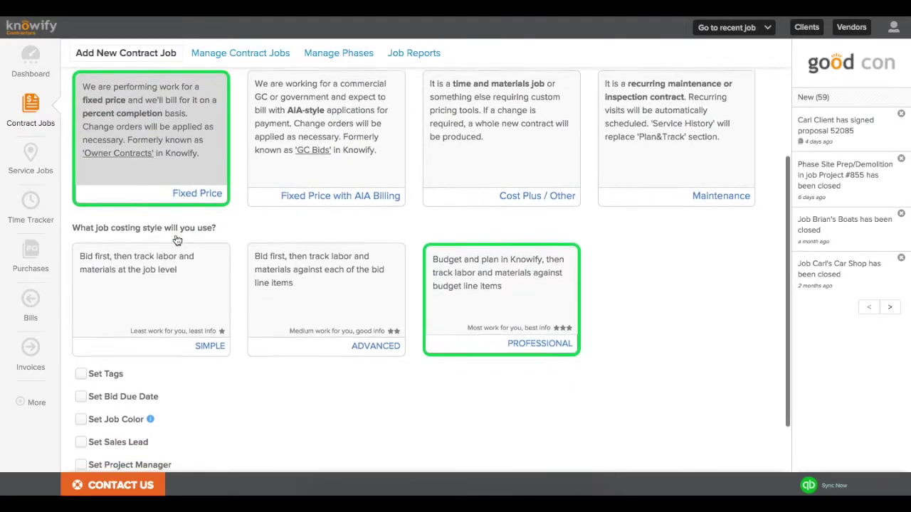
- Choose Simple job costing, set the job address to the client's address, and save the job
click(177, 240)
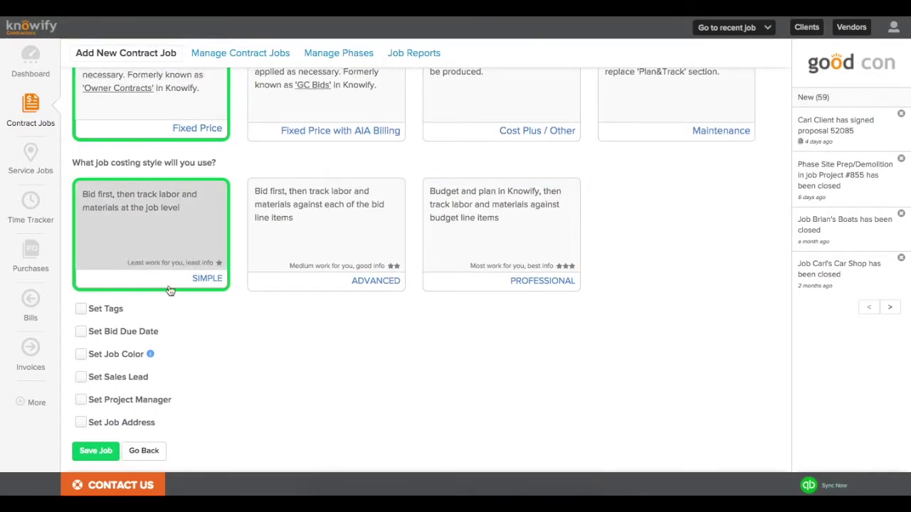
click(81, 422)
scroll(92, 420, down, 1)
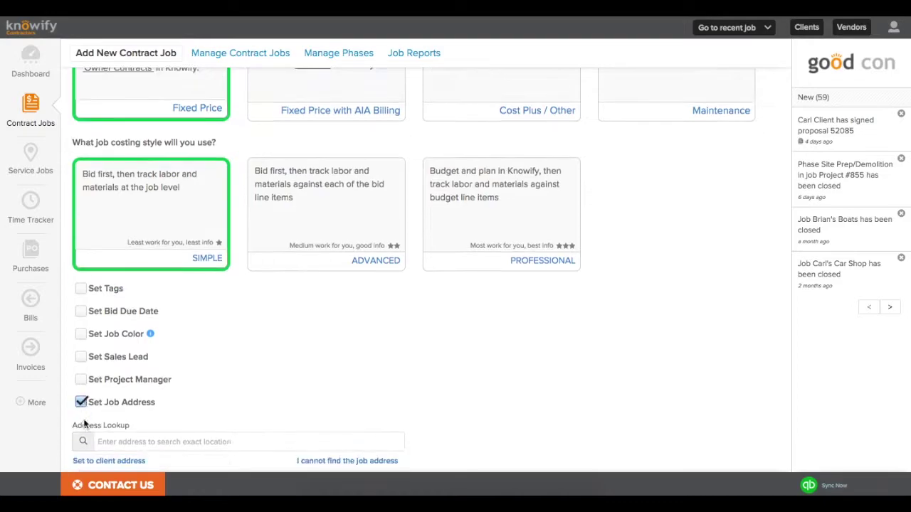
click(98, 414)
scroll(97, 427, down, 2)
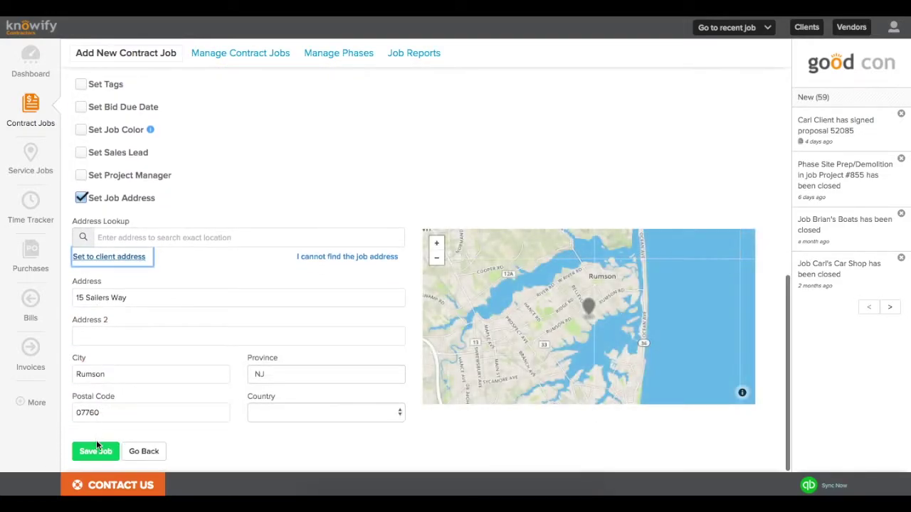
click(96, 451)
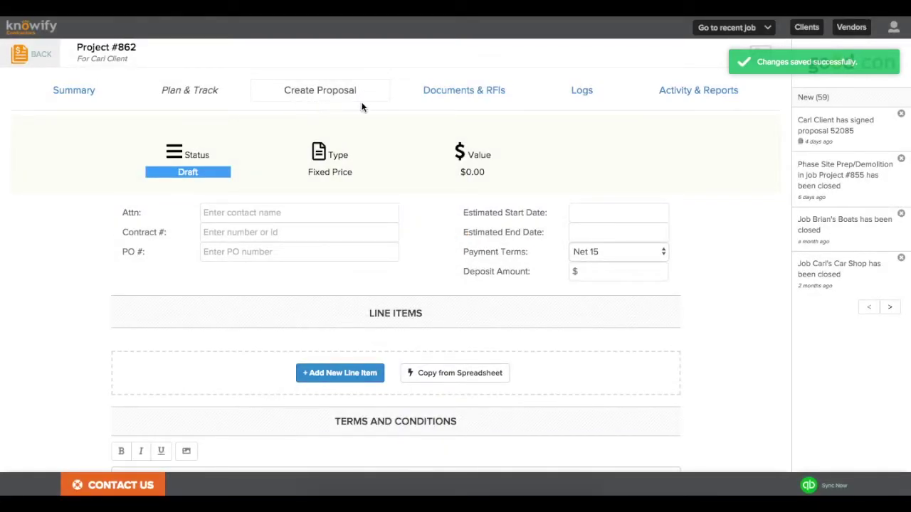
- Add a blank line item 1 at $0.00 to the Project #862 proposal
scroll(348, 145, down, 5)
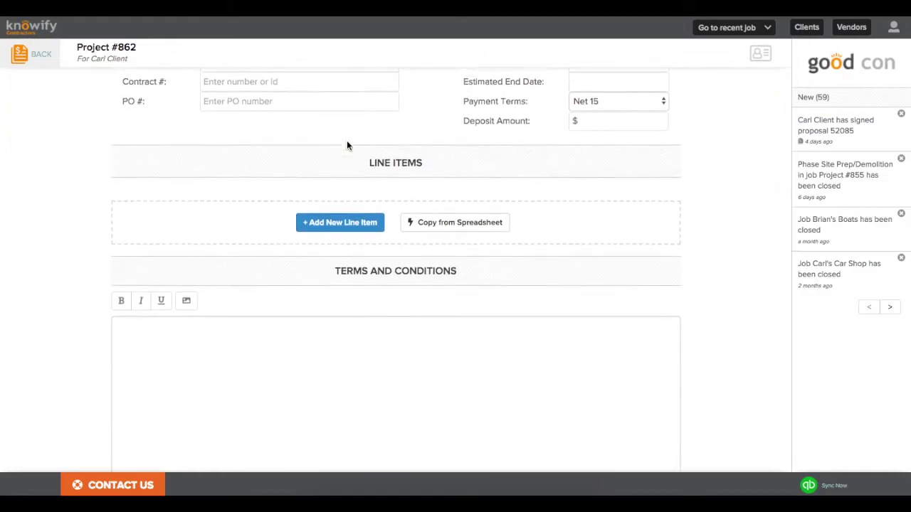
drag(365, 134, 433, 140)
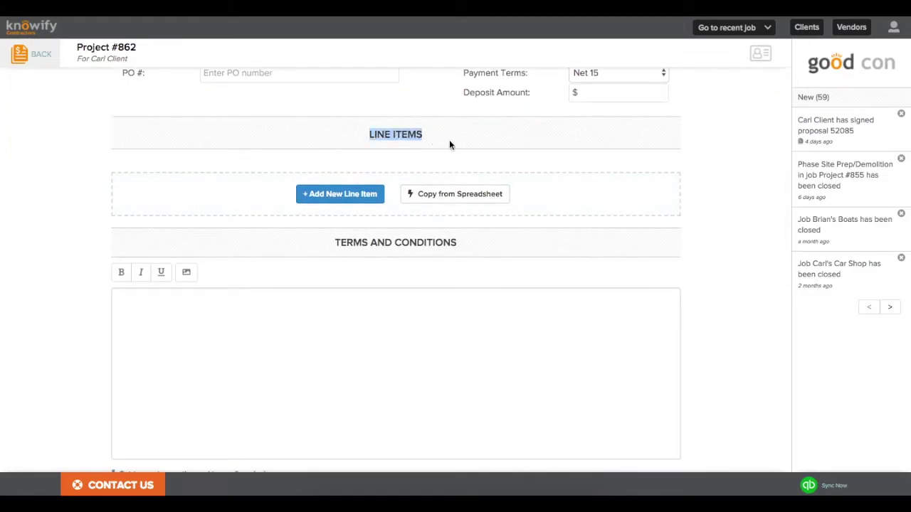
click(450, 152)
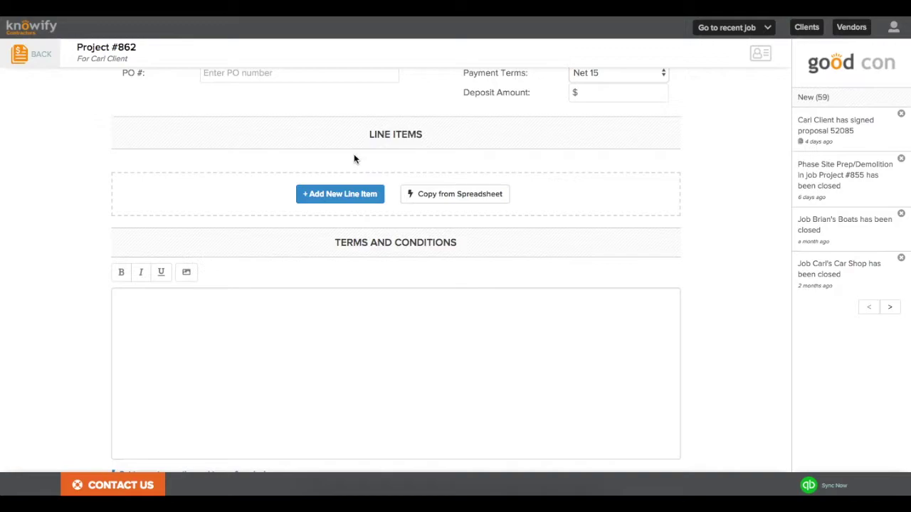
click(329, 194)
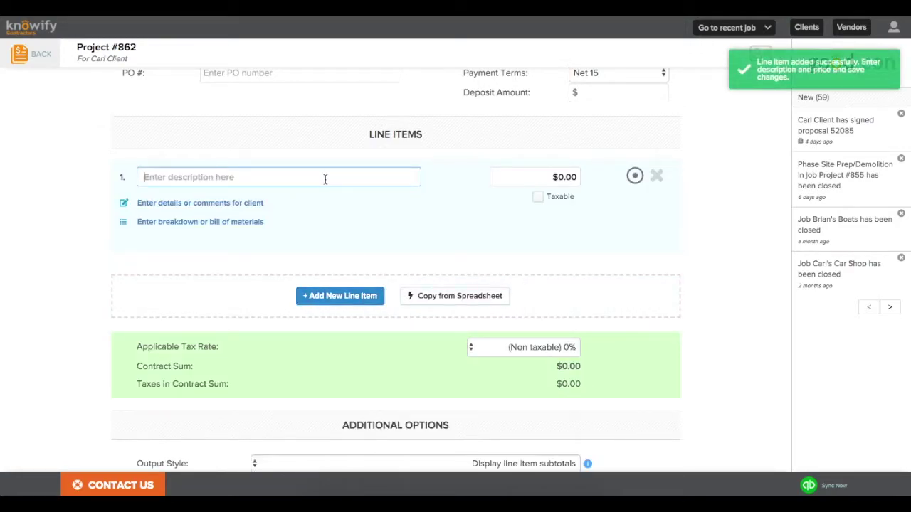
- Make line 1 Site Prep/Demolition priced at $1,000.00
text(Site )
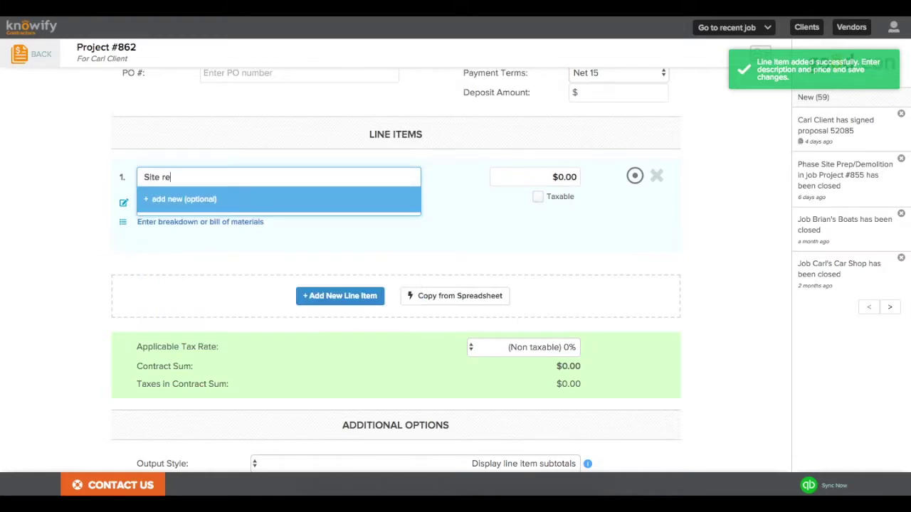
text(Prep/)
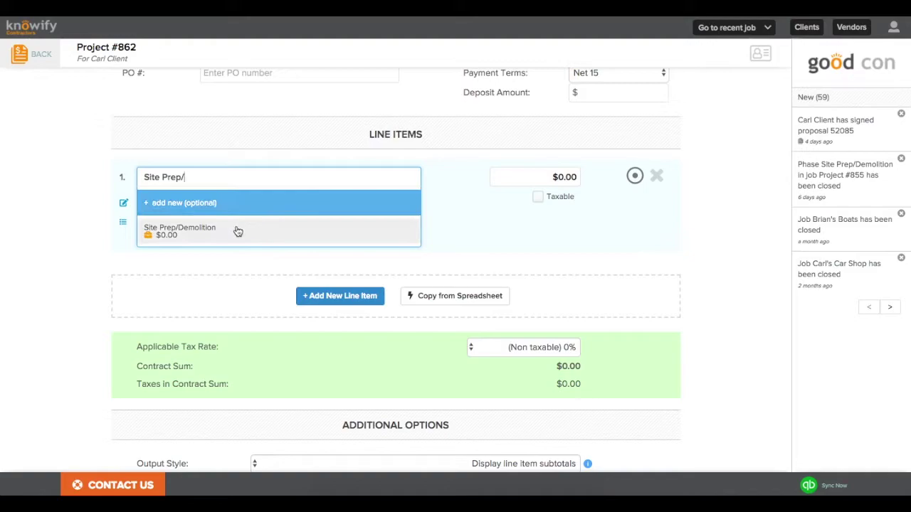
click(227, 235)
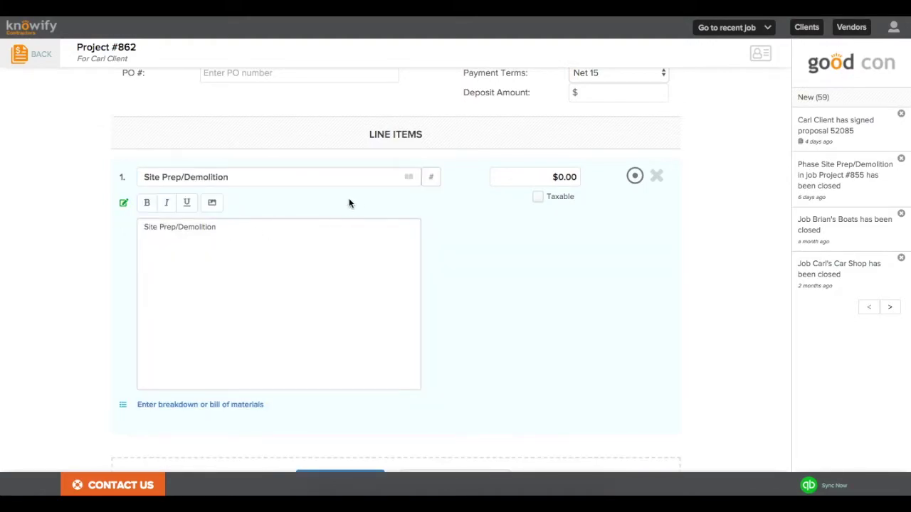
click(535, 176)
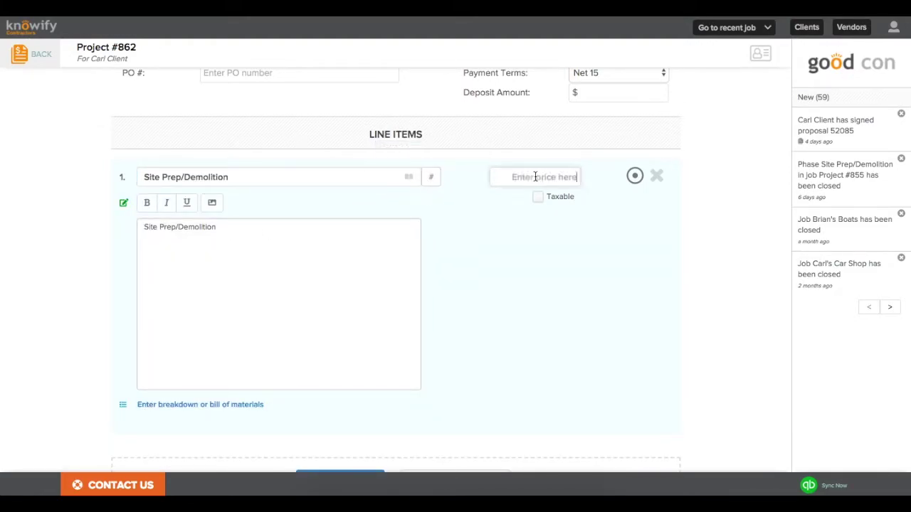
text(1000)
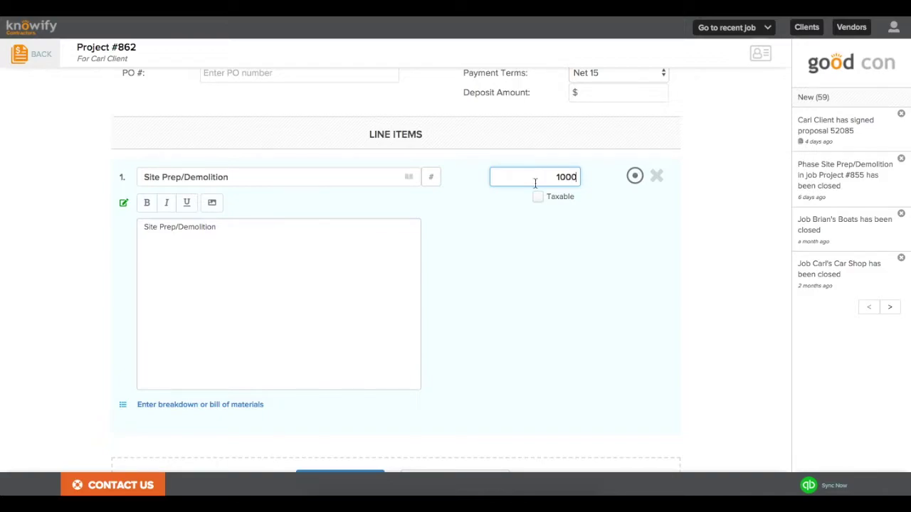
scroll(541, 309, down, 5)
- Add line 2 as Framing / Rough Carpentry priced at $4,000.00
click(366, 350)
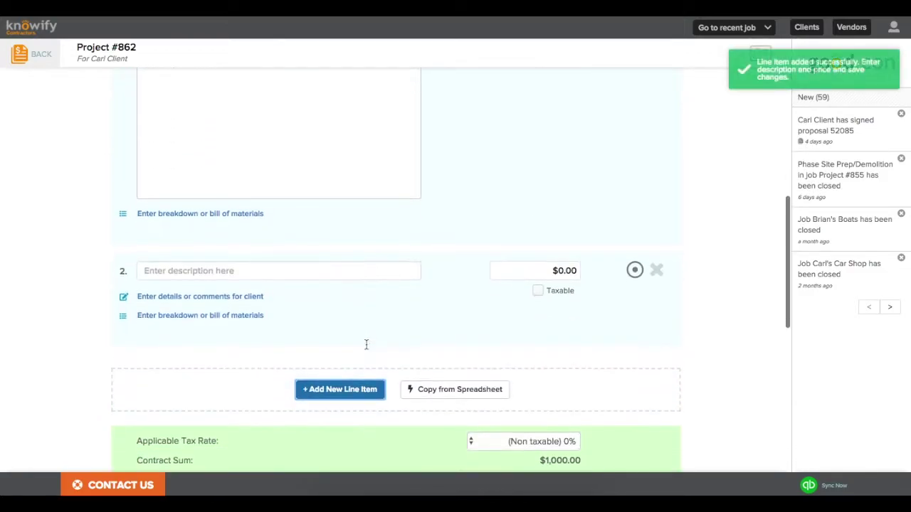
click(342, 274)
text(Framing)
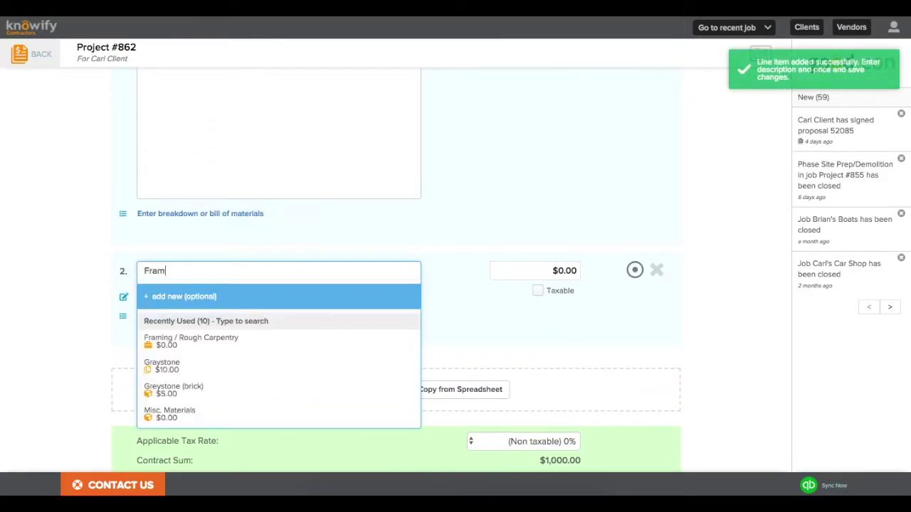
click(335, 344)
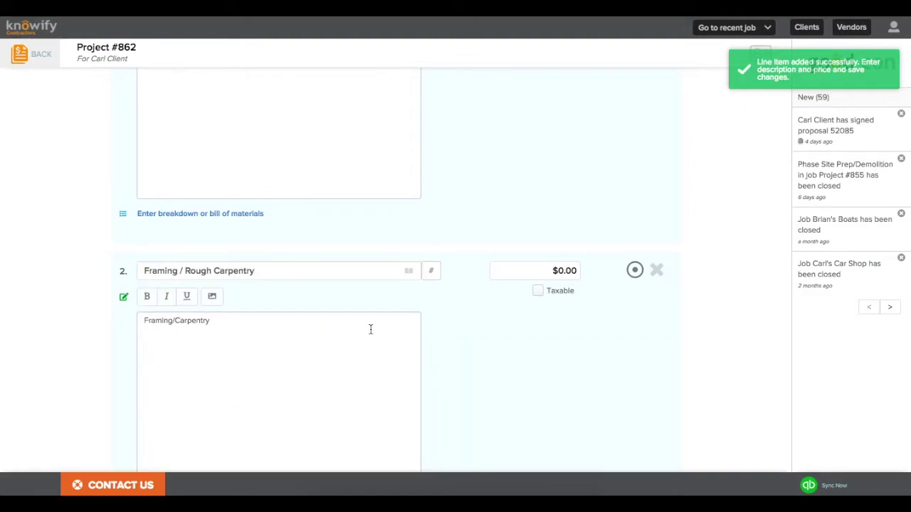
click(540, 278)
text(4000)
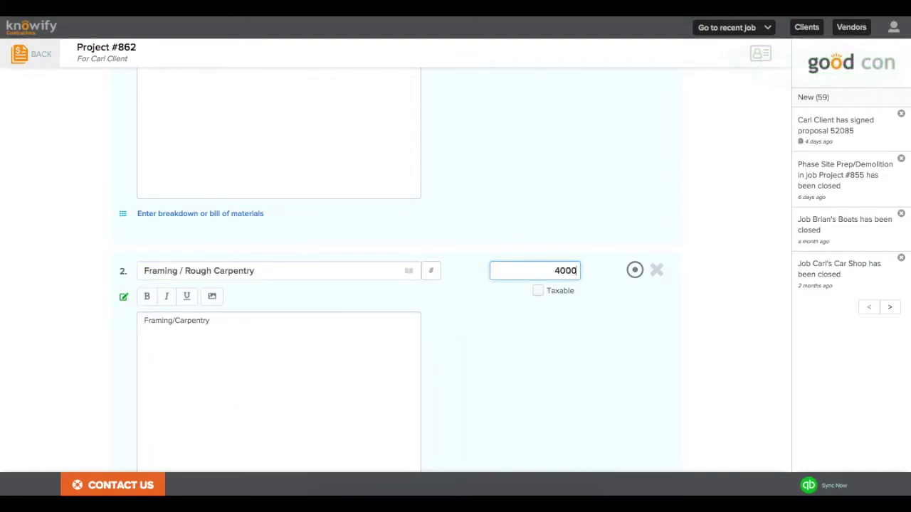
click(539, 202)
scroll(540, 201, down, 3)
- Add line 3 as Drywall priced at $5,000.00
click(345, 336)
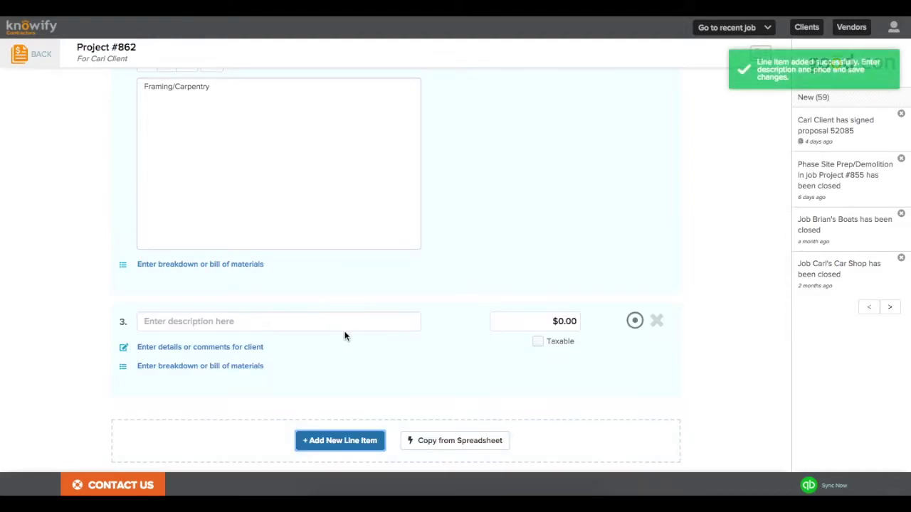
click(320, 321)
text(Dry)
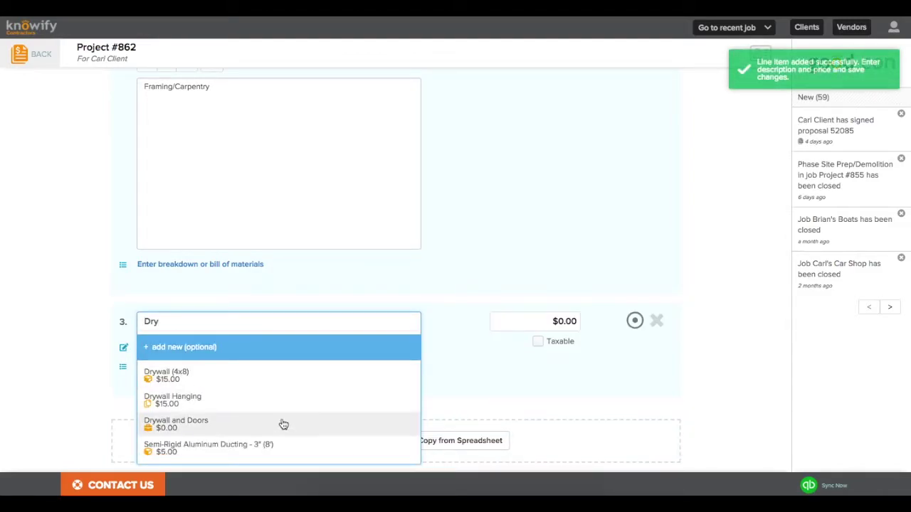
text(wall)
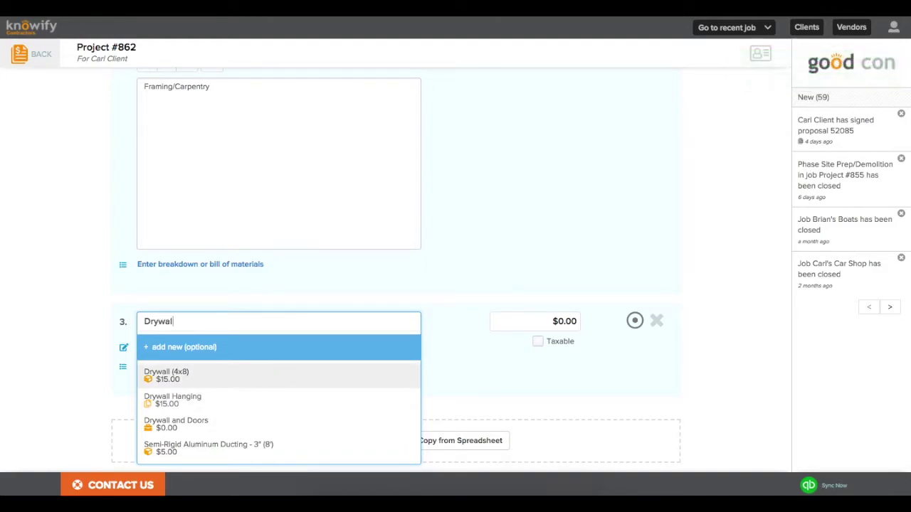
click(522, 320)
text(5000)
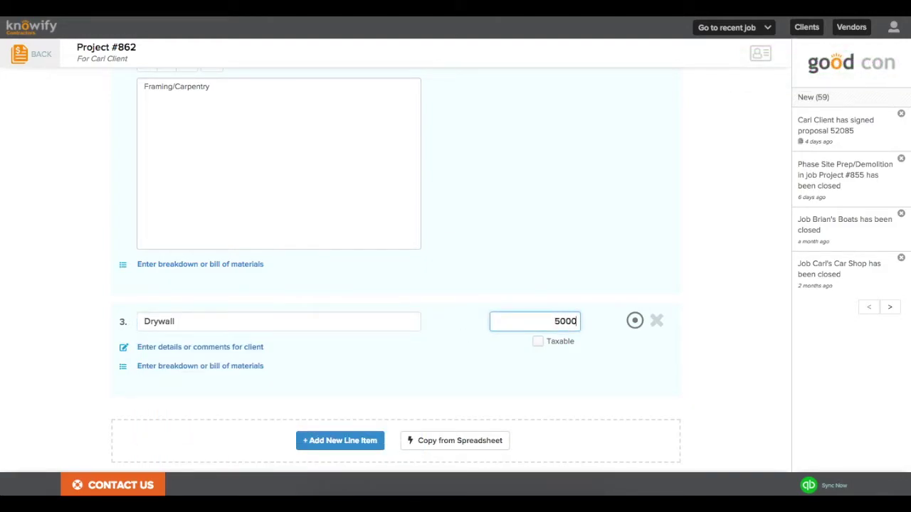
click(520, 247)
scroll(519, 248, down, 4)
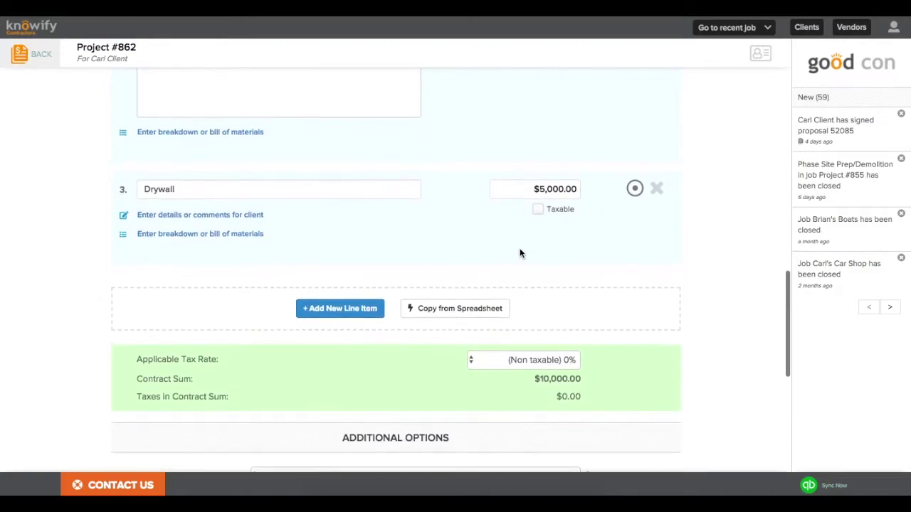
- Make the $10,000.00 Project #862 proposal active and confirm it
drag(531, 286, 603, 285)
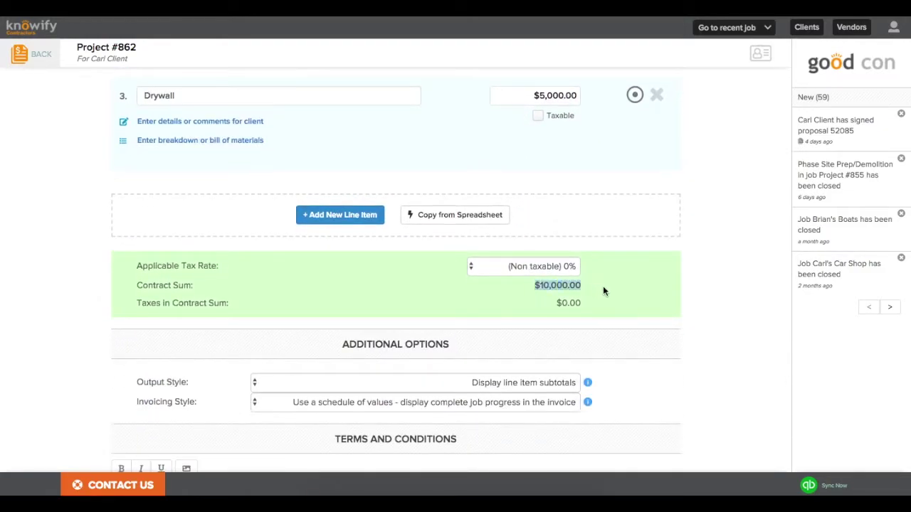
click(603, 285)
scroll(601, 282, down, 3)
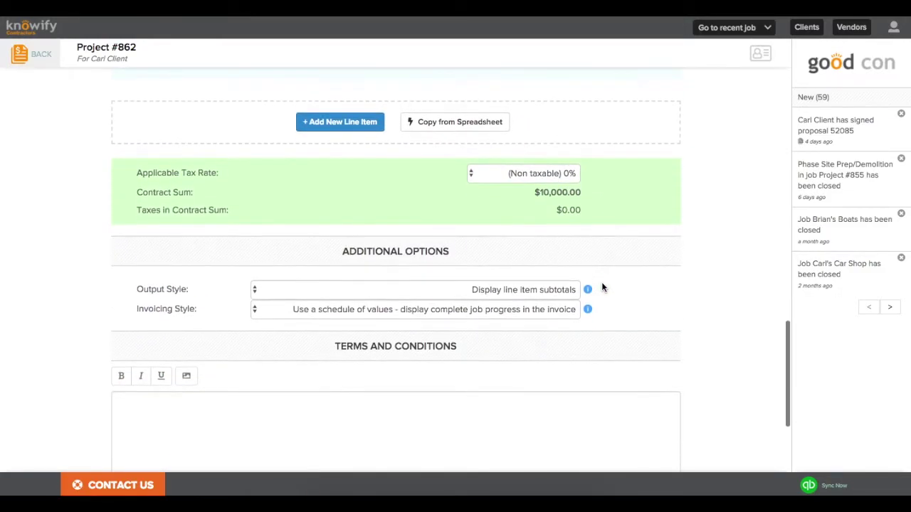
scroll(601, 284, down, 1)
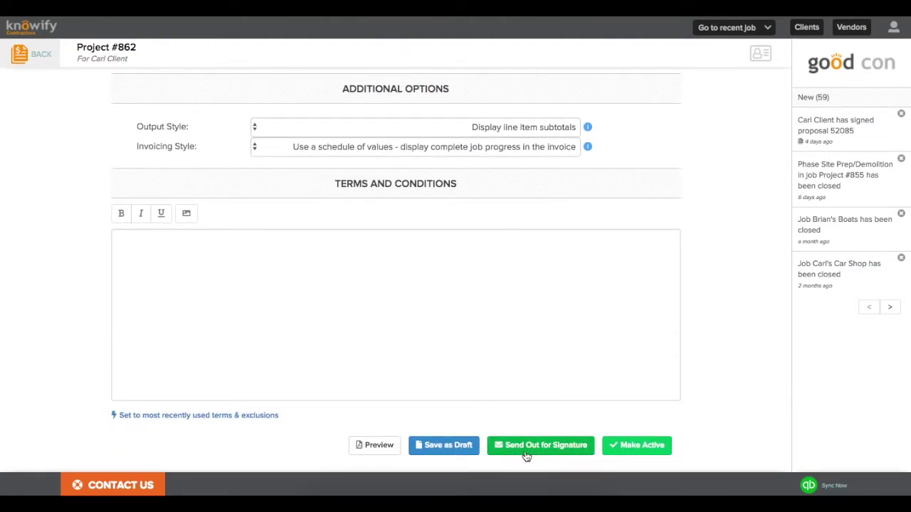
click(629, 456)
click(546, 178)
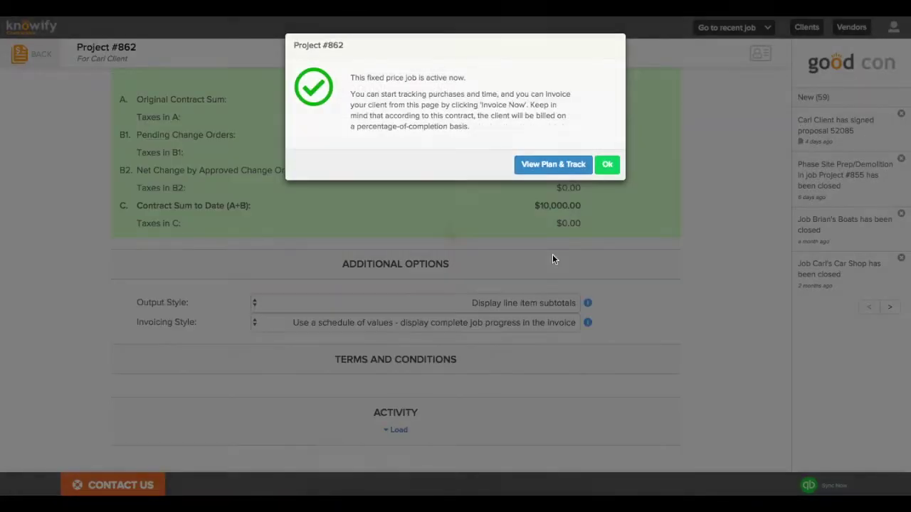
- Dismiss the job-is-active notice and start a new progress invoice for Project #862
click(607, 164)
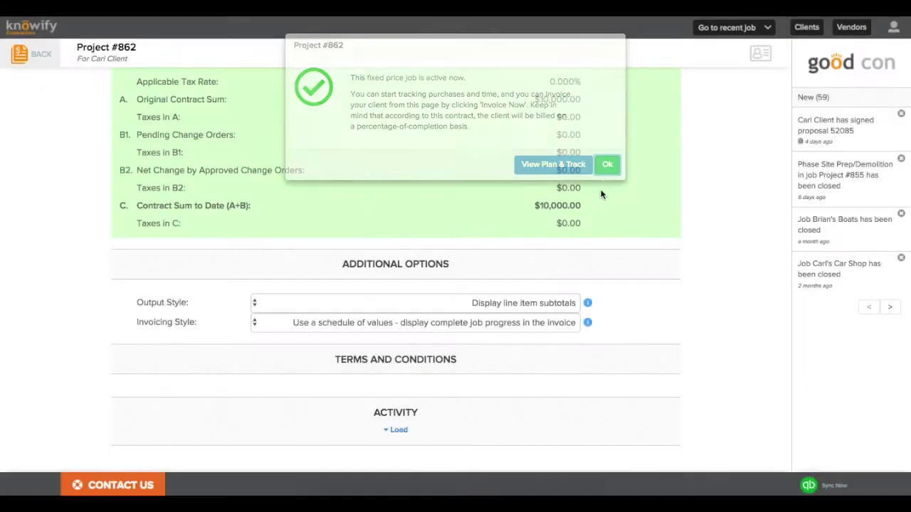
scroll(591, 242, up, 5)
scroll(592, 245, up, 3)
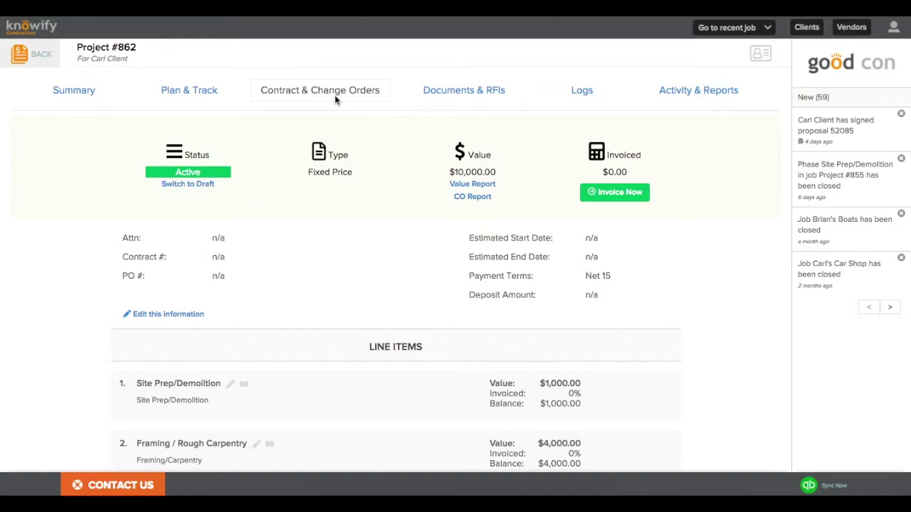
click(615, 201)
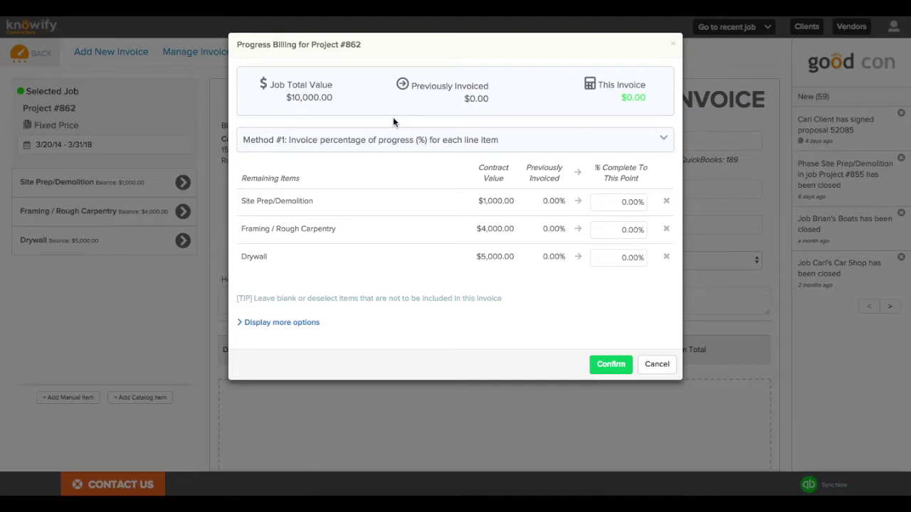
- Bill Site Prep/Demolition at 100% and Framing / Rough Carpentry at 50% complete
click(628, 202)
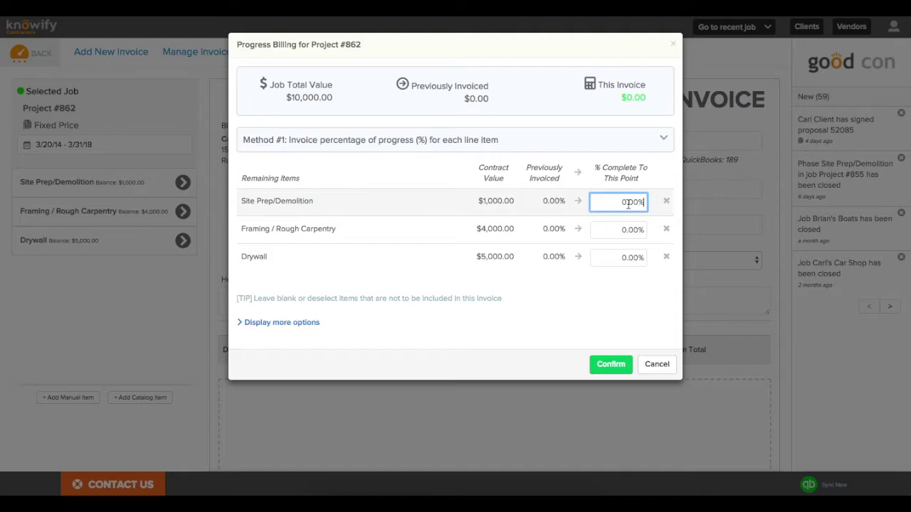
text(75)
click(625, 231)
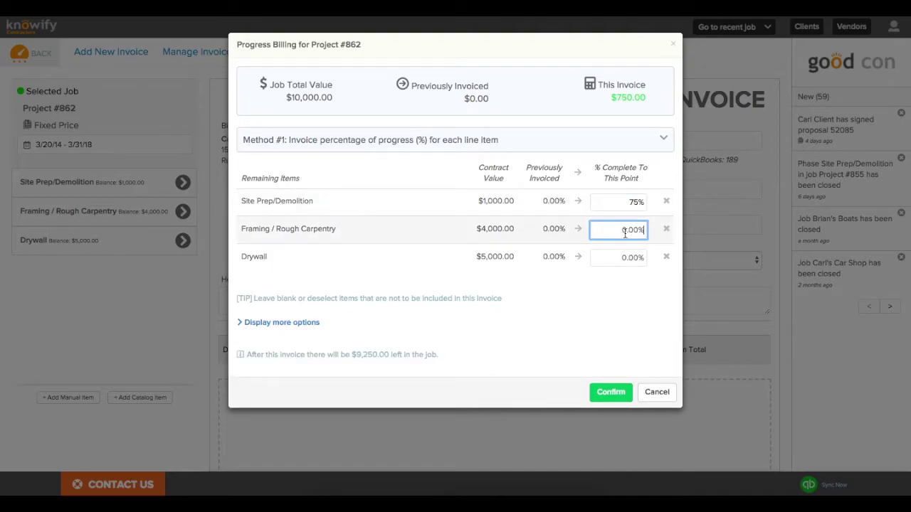
text(50)
click(578, 302)
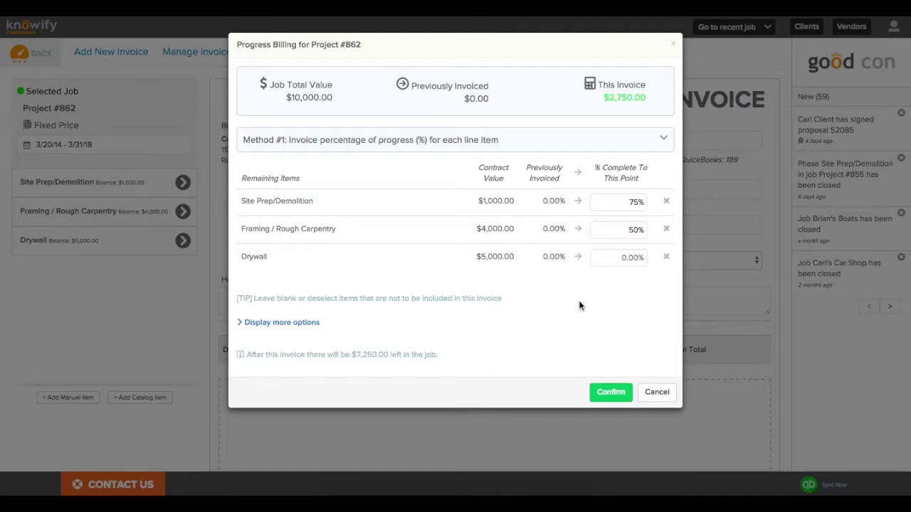
click(578, 204)
- Try dollar-per-line invoicing: $1,000 for Site Prep and $2,350 for Framing
click(381, 146)
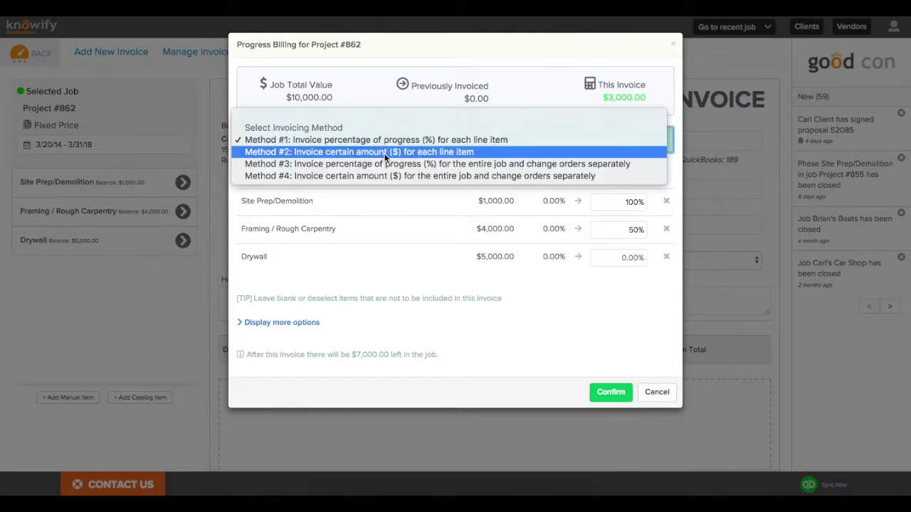
click(384, 151)
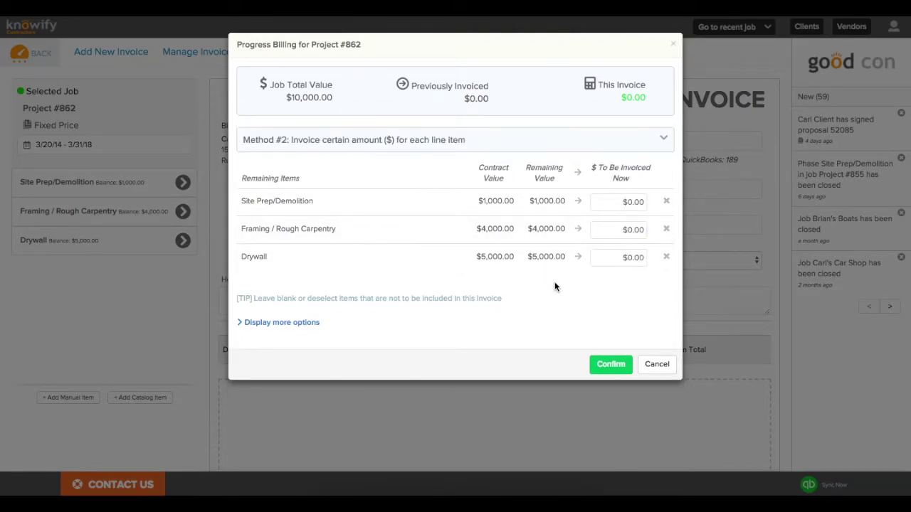
click(615, 203)
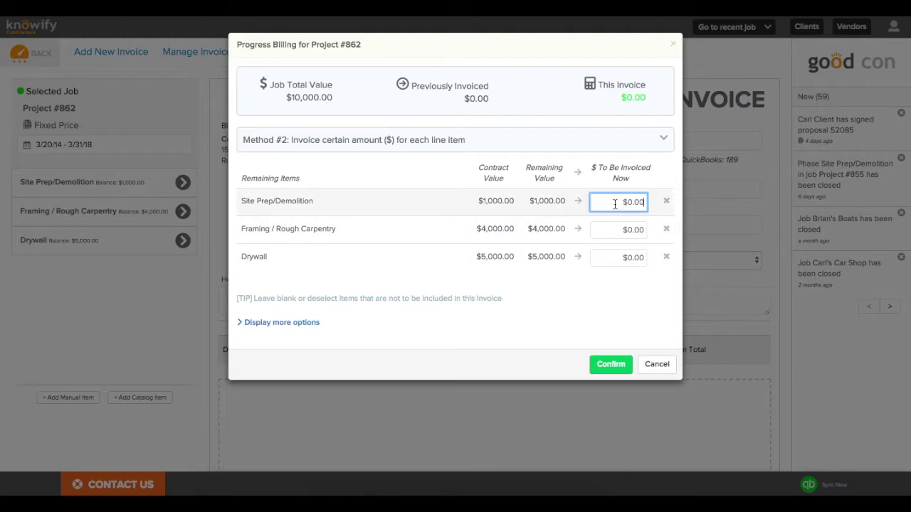
text(1000)
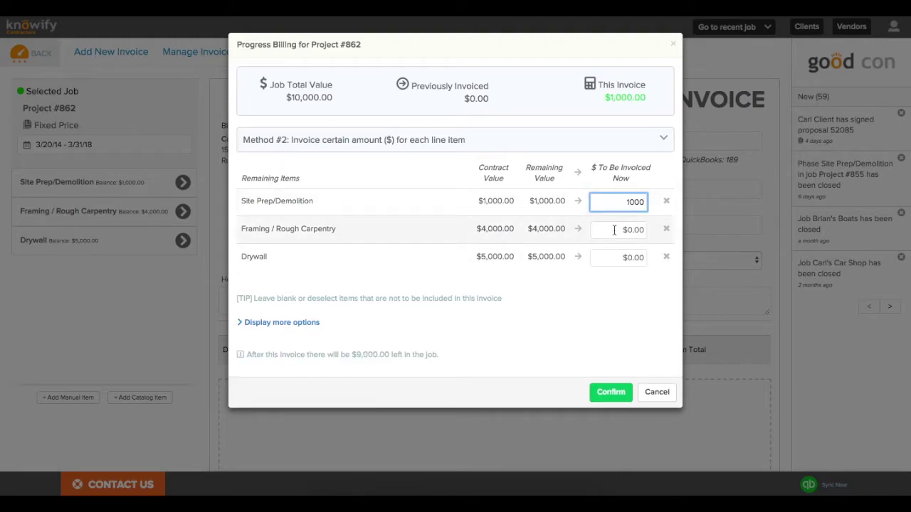
click(614, 230)
text(2350)
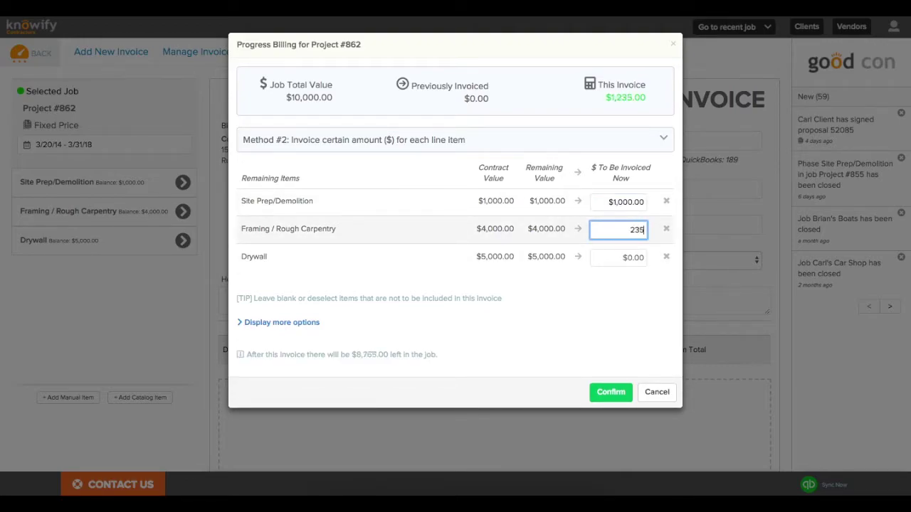
click(600, 284)
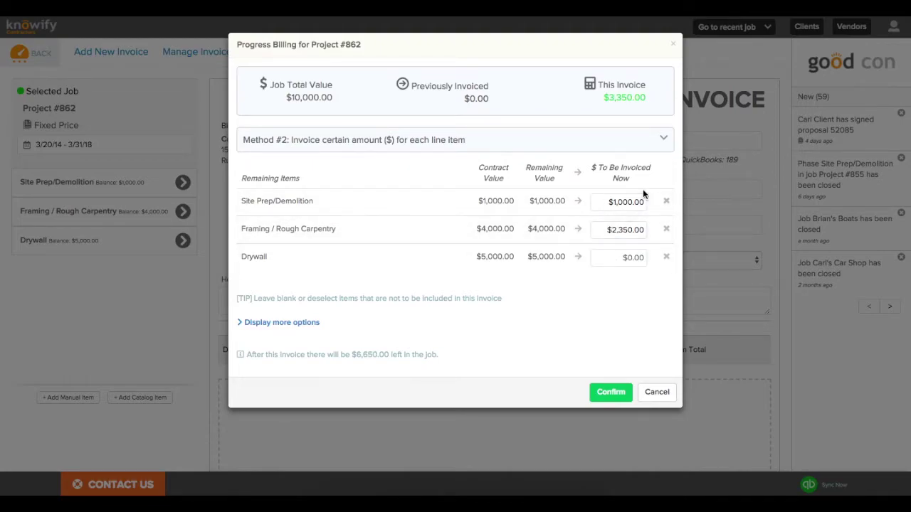
- Try invoicing 40% of the whole job instead
click(455, 145)
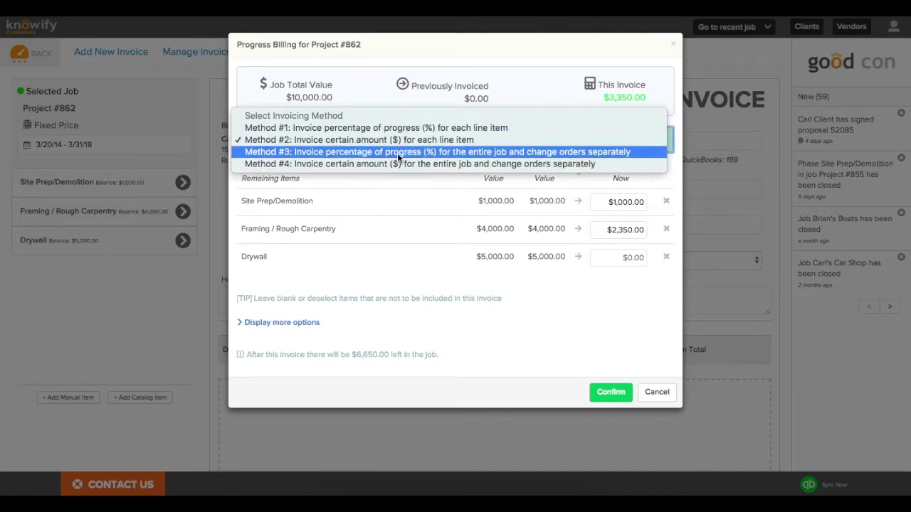
click(415, 154)
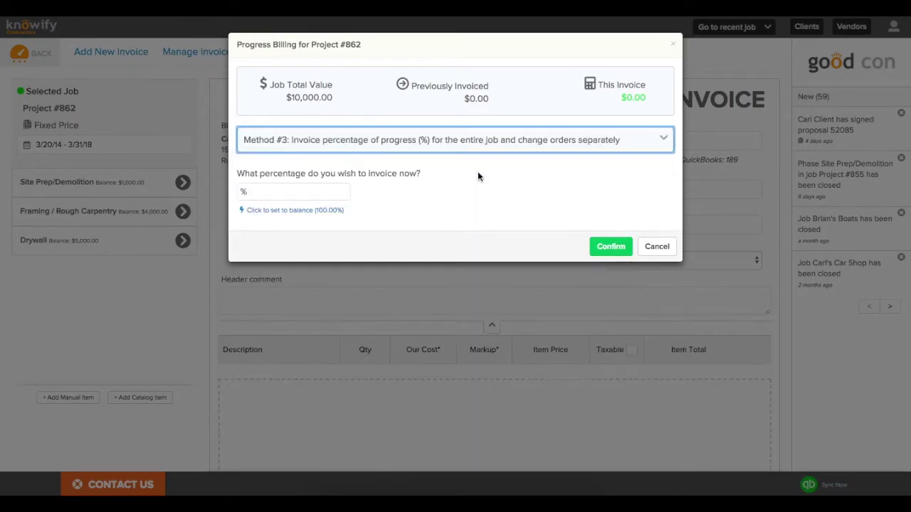
click(331, 194)
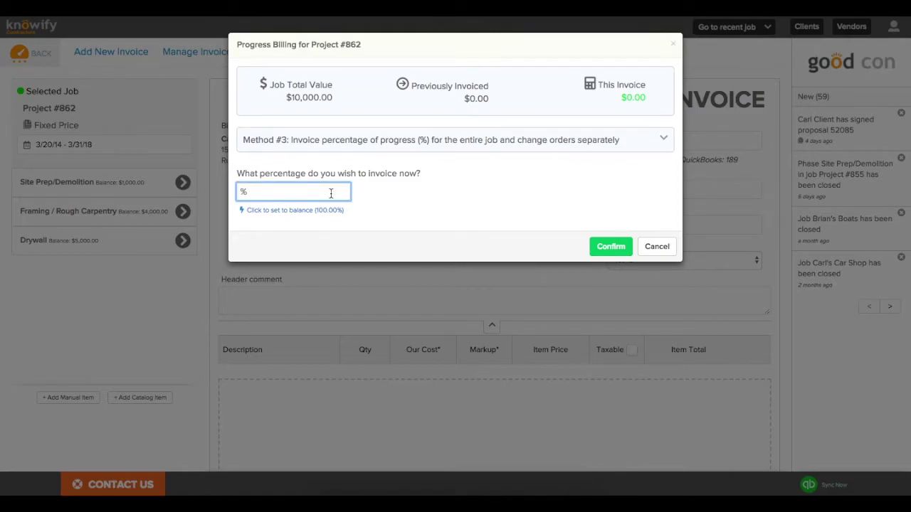
text(40)
click(404, 212)
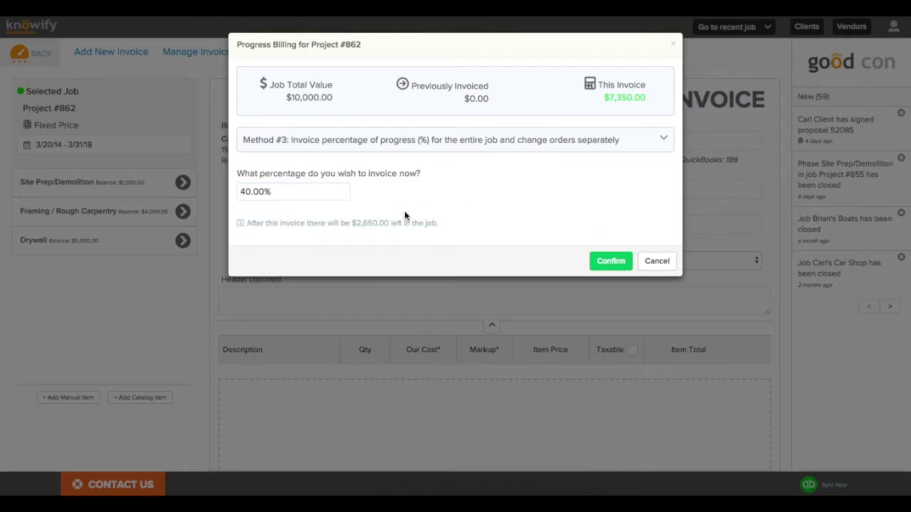
- Try invoicing a $3,500.00 dollar amount for the whole job
click(401, 148)
click(400, 151)
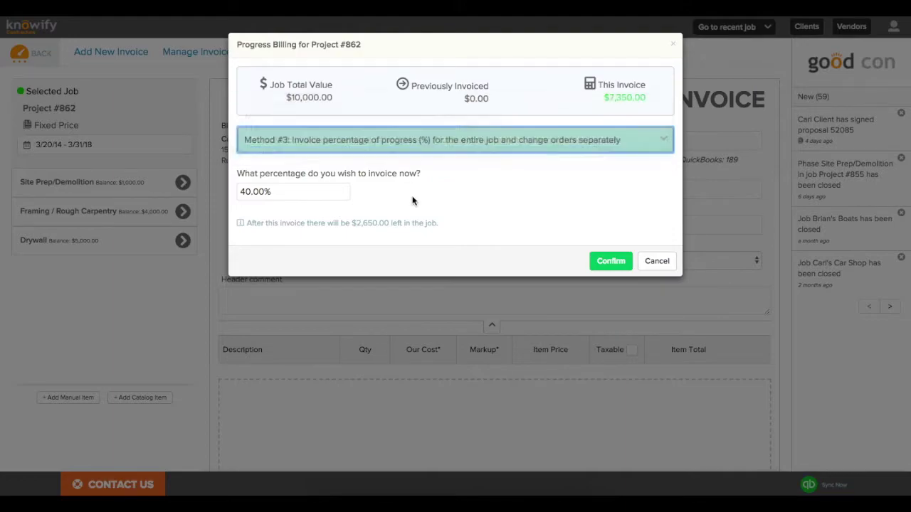
click(332, 195)
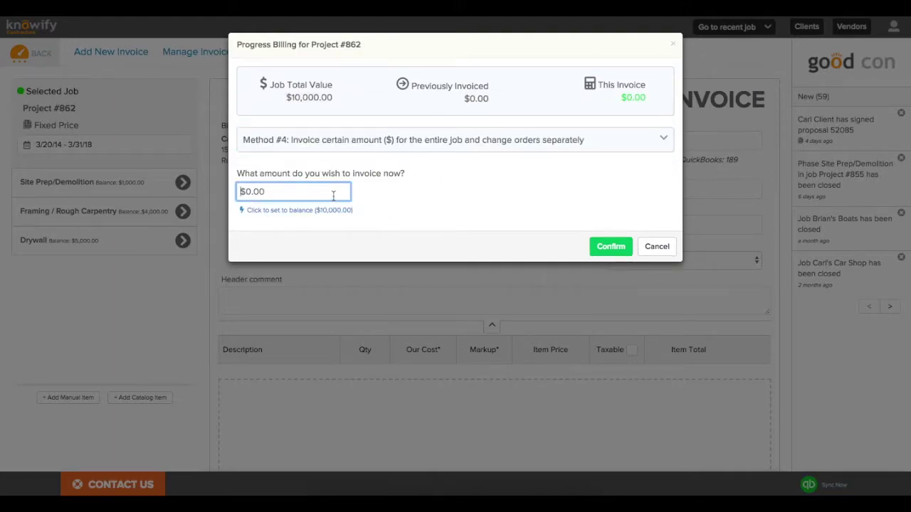
key(BackSpace)
key(BackSpace)
key(BackSpace)
key(BackSpace)
text(3500)
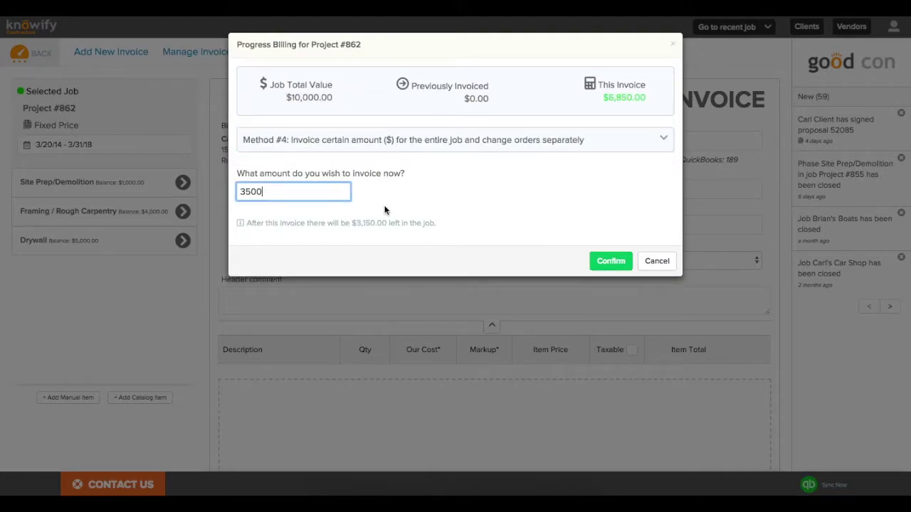
click(400, 212)
- Switch back to Method #1, percentage of progress per line item
click(408, 145)
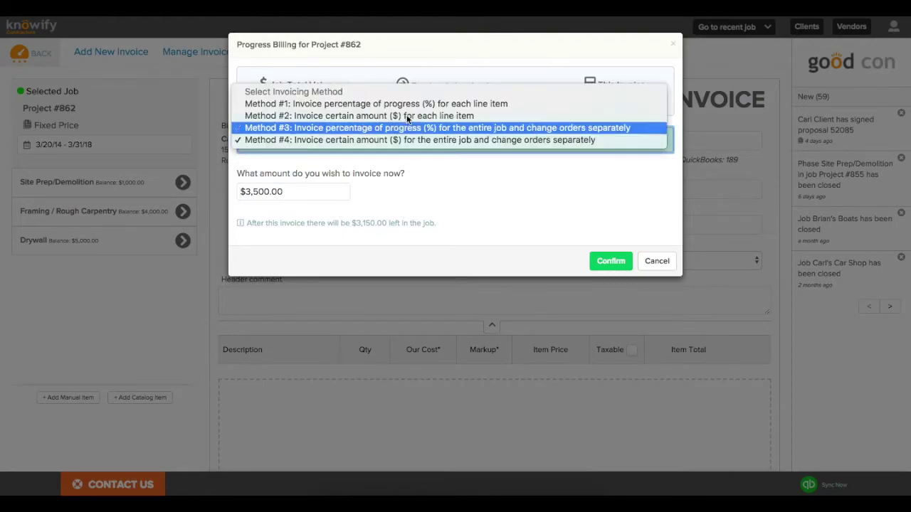
click(404, 105)
click(429, 201)
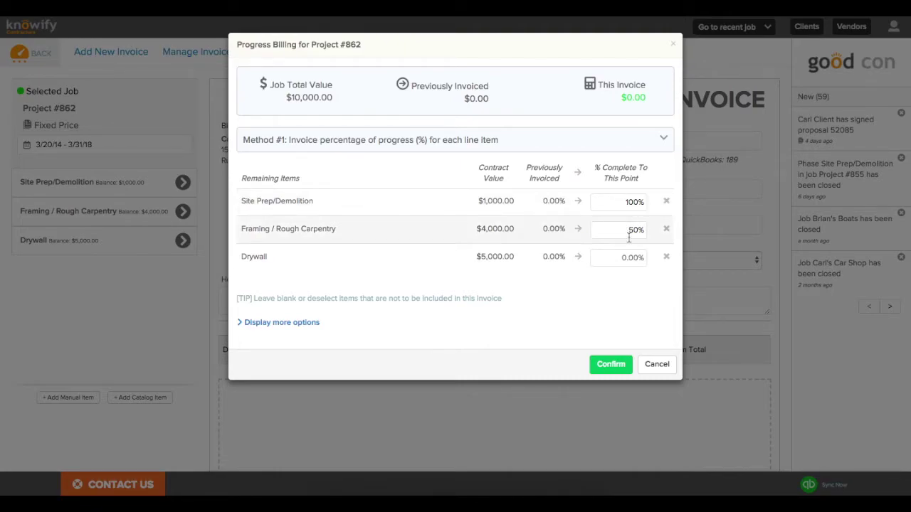
- Confirm and finalize the $3,000.00 invoice #191, with email to the client enabled
click(612, 368)
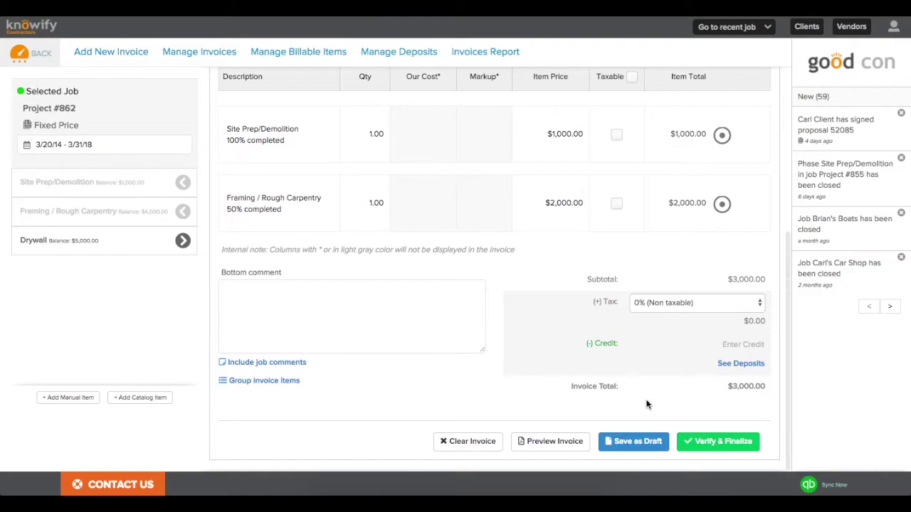
click(708, 442)
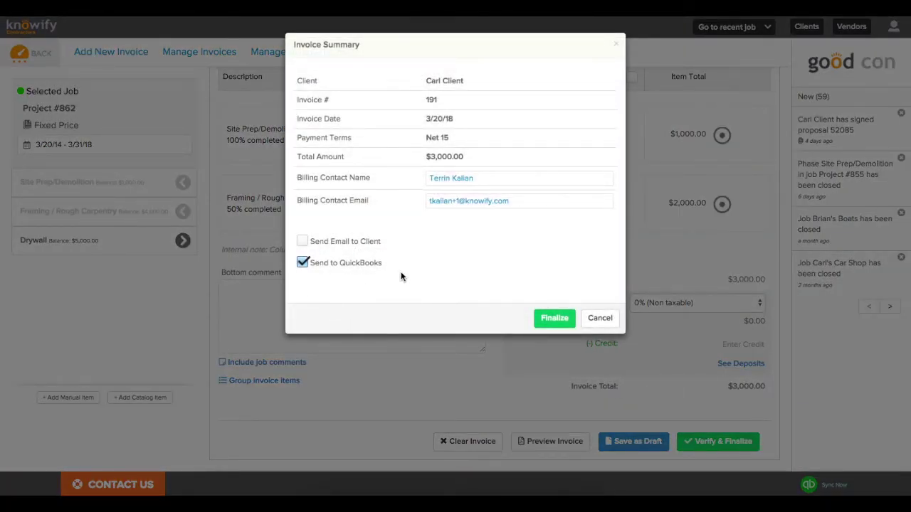
click(302, 242)
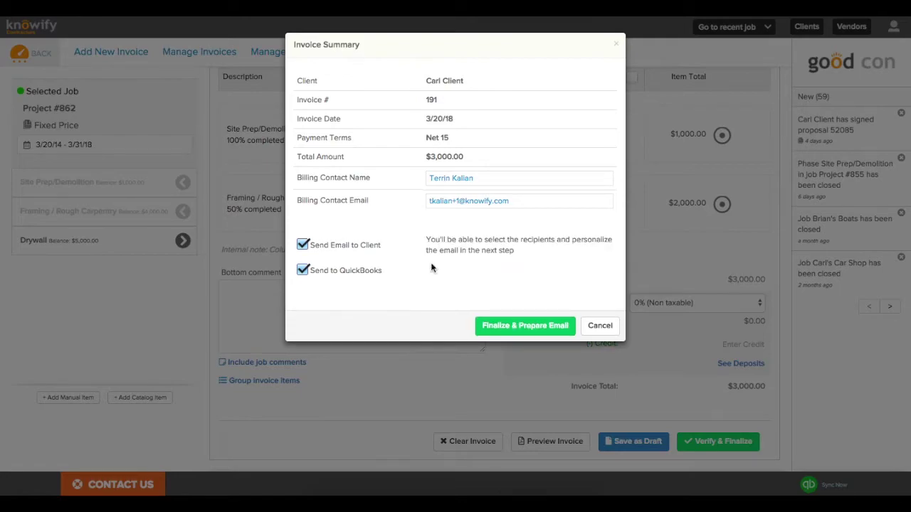
click(523, 327)
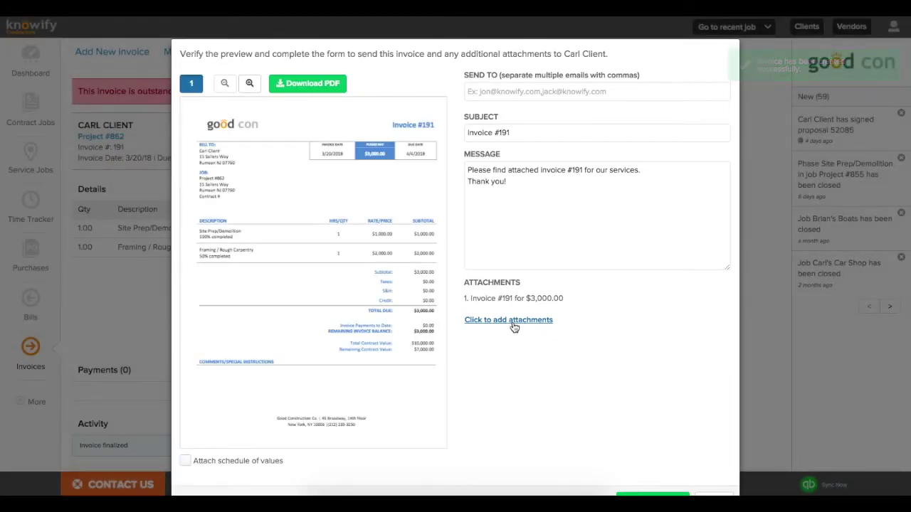
- Cancel the invoice email unsent, then check sync and open invoice #191 in QuickBooks
scroll(514, 326, down, 1)
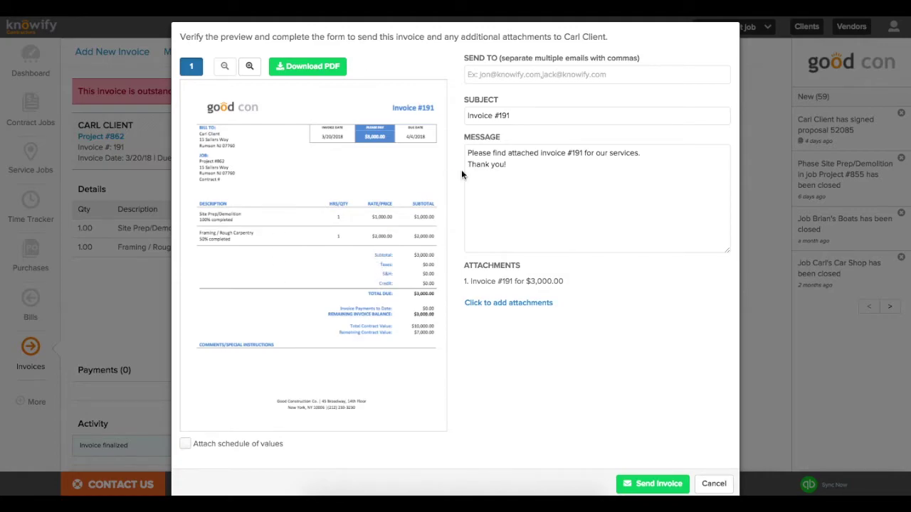
click(508, 77)
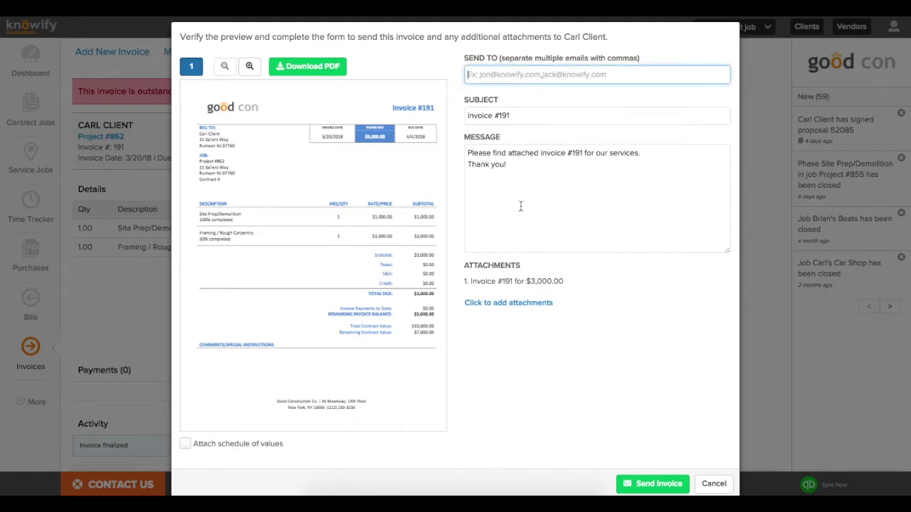
scroll(570, 220, down, 1)
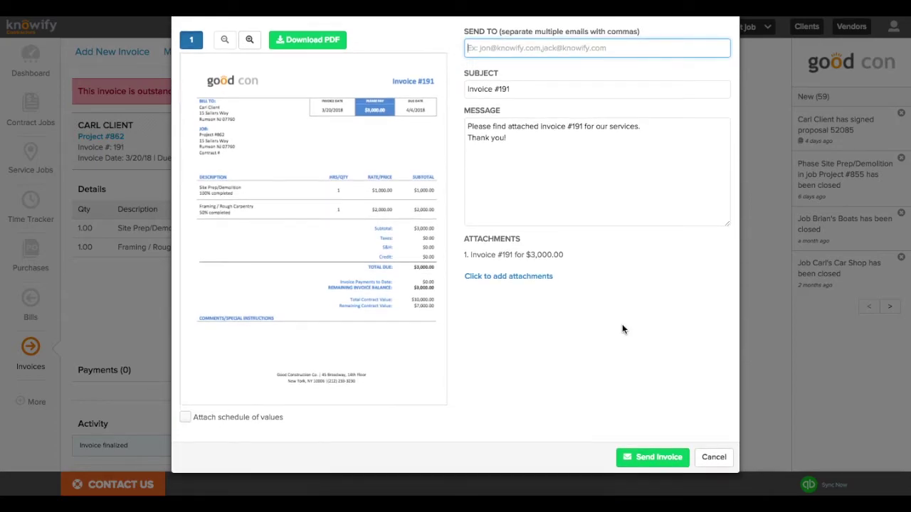
click(622, 325)
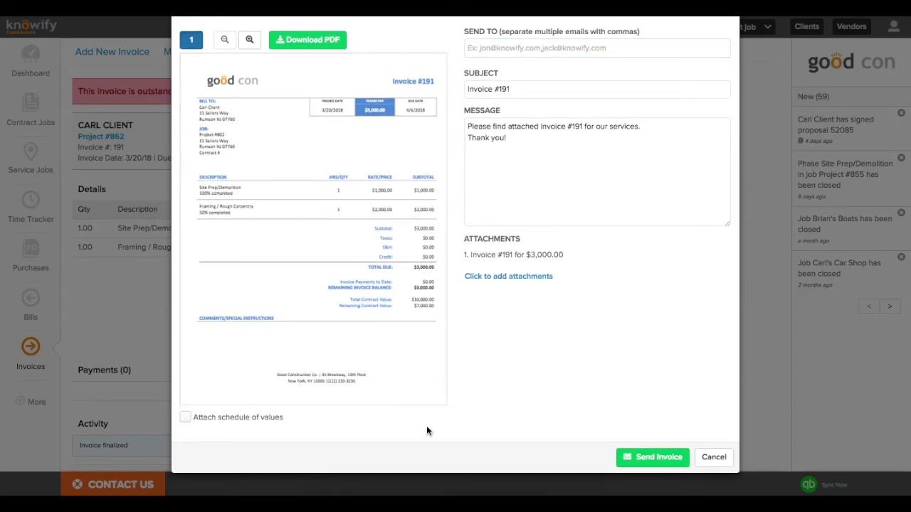
click(186, 418)
drag(194, 419, 288, 423)
click(714, 457)
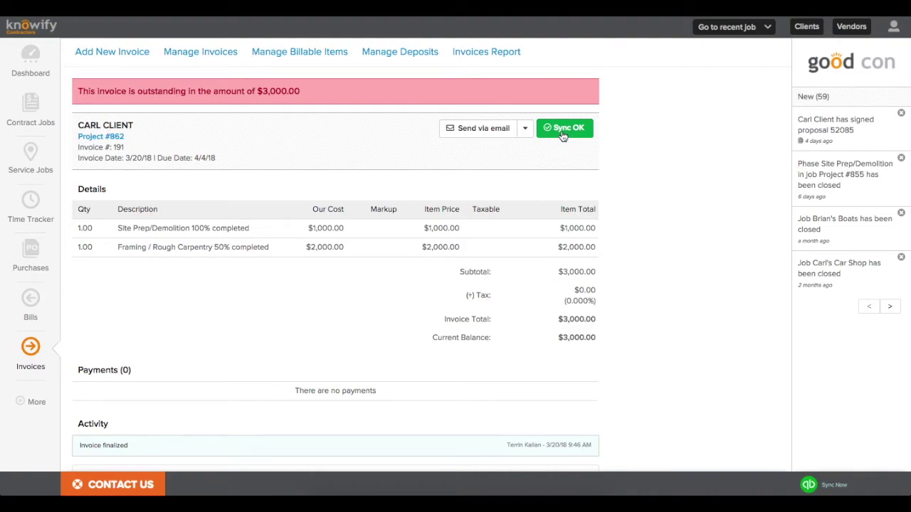
click(565, 133)
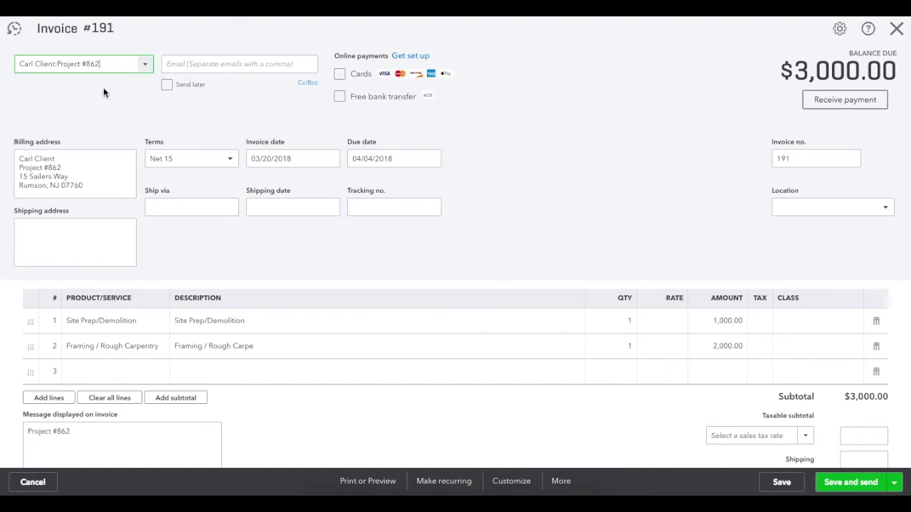
- Receive and save a $3,000.00 payment against invoice #191 in QuickBooks
scroll(103, 92, down, 1)
scroll(689, 105, up, 1)
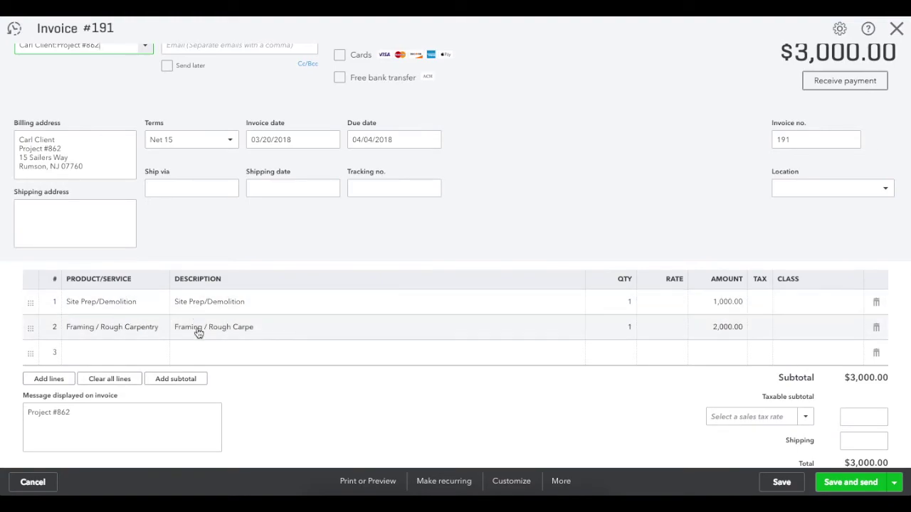
scroll(707, 336, up, 1)
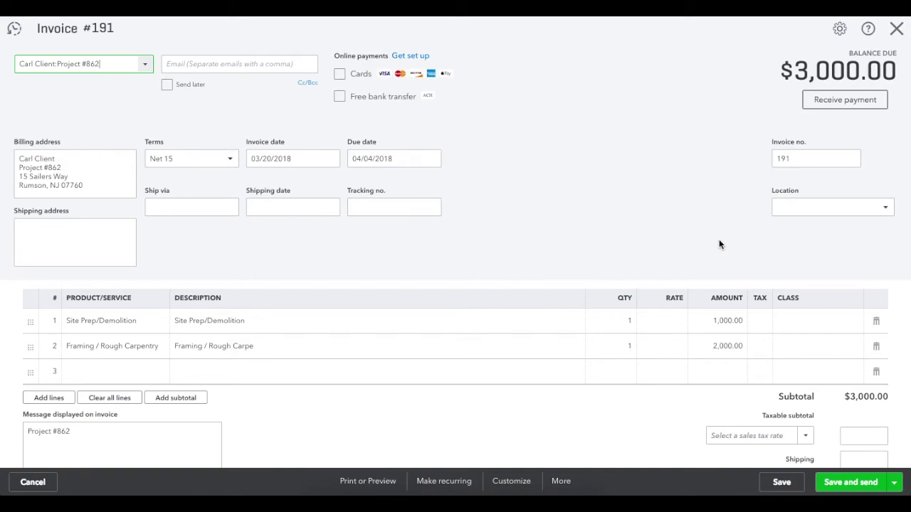
click(843, 103)
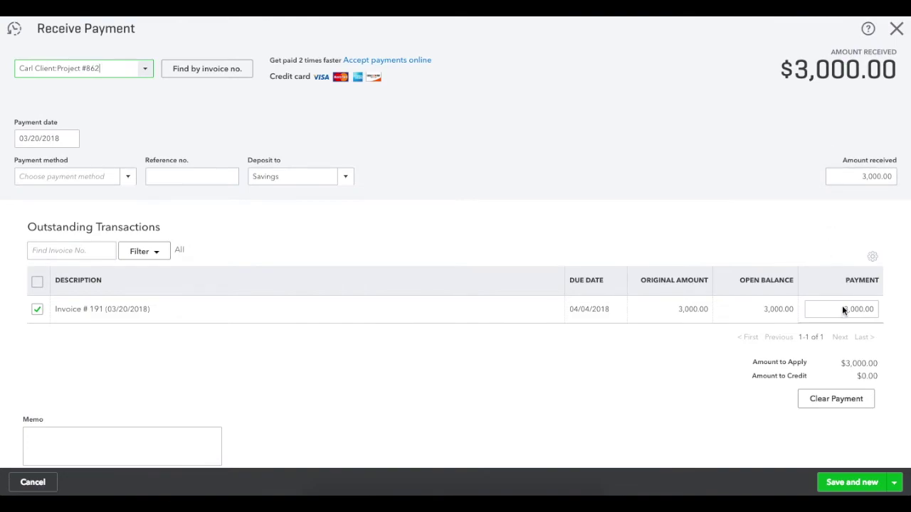
click(846, 482)
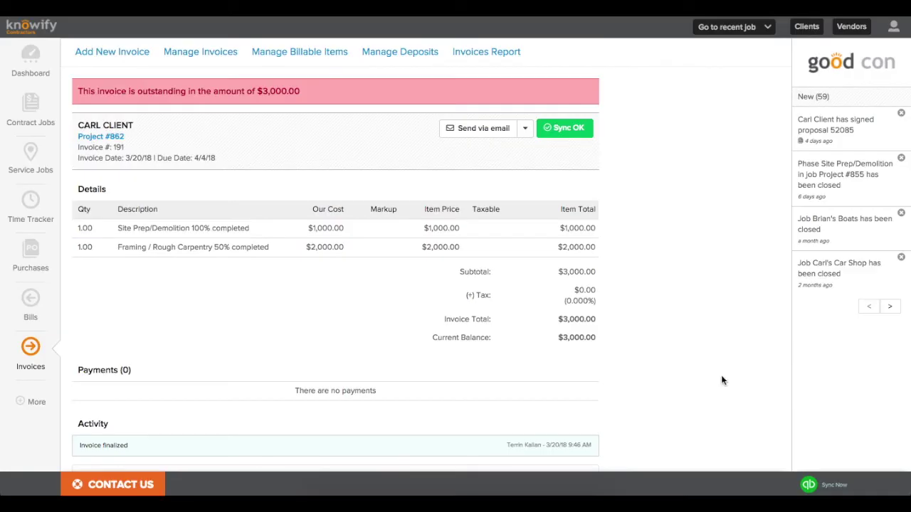
- Sync with QuickBooks so invoice #191 shows the $3,000.00 payment and $0.00 balance, then close the send dialog
click(829, 484)
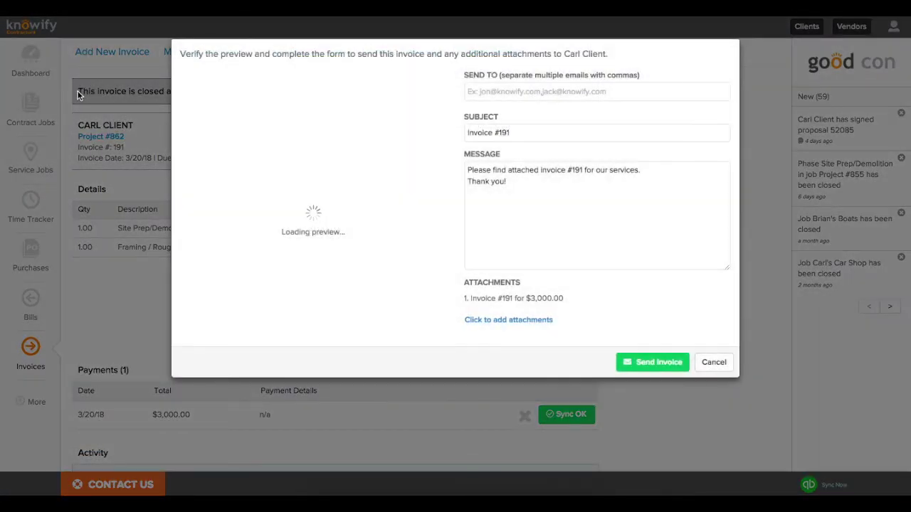
click(78, 92)
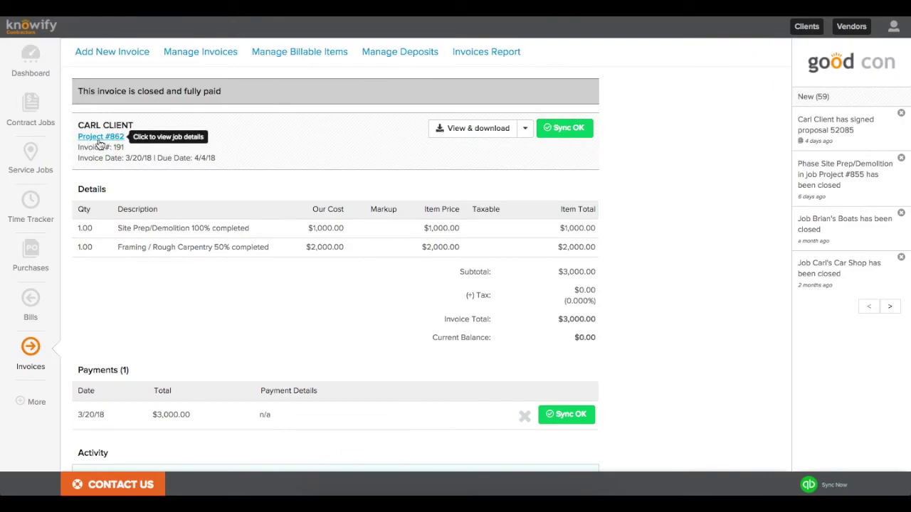
- Open the Project #862 job page, review its $3,000.00 invoiced and remaining items, and begin a second invoice
click(98, 138)
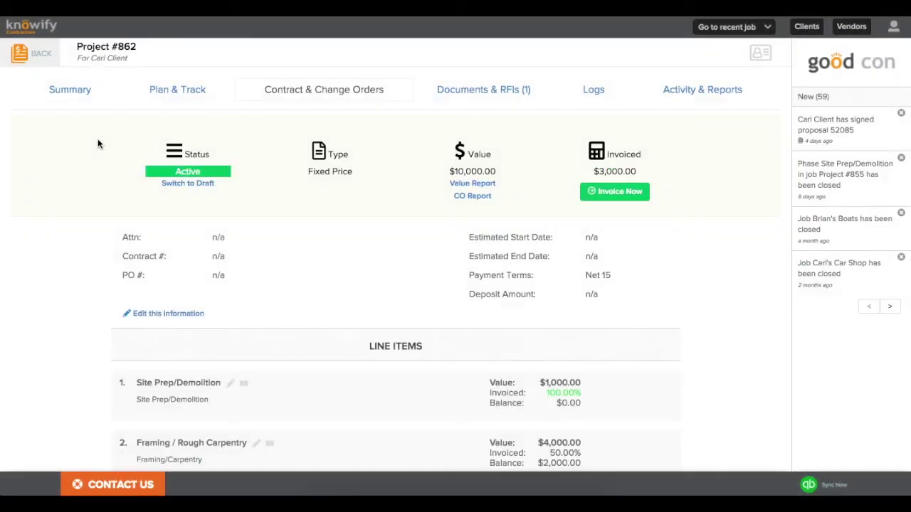
scroll(352, 231, down, 1)
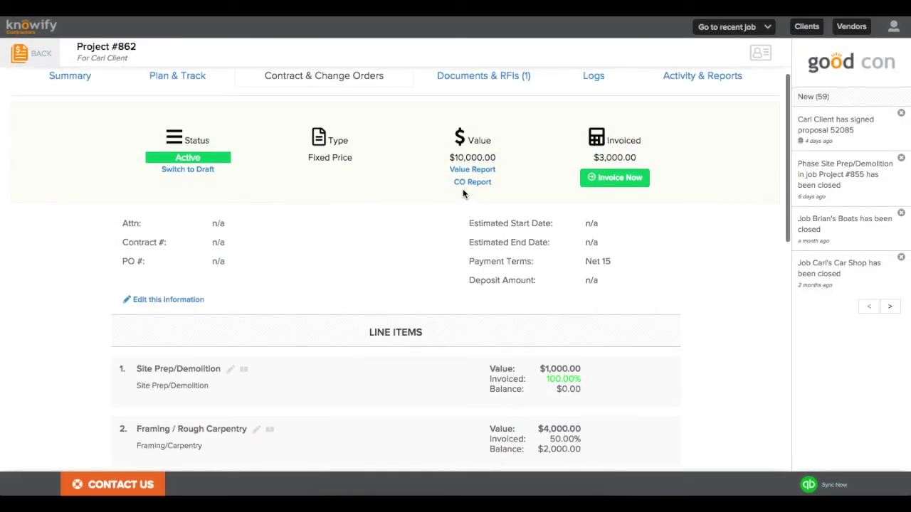
drag(449, 161, 504, 162)
click(504, 162)
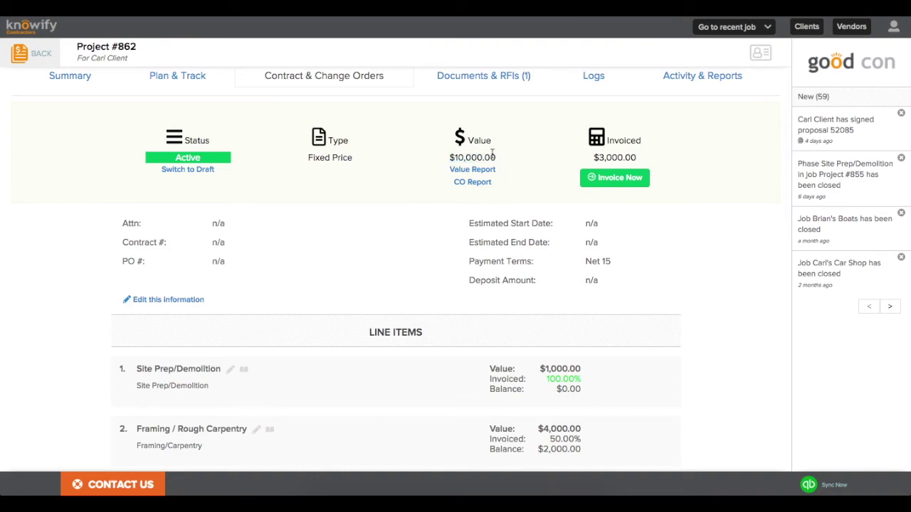
drag(590, 159, 641, 158)
click(642, 158)
scroll(642, 161, down, 1)
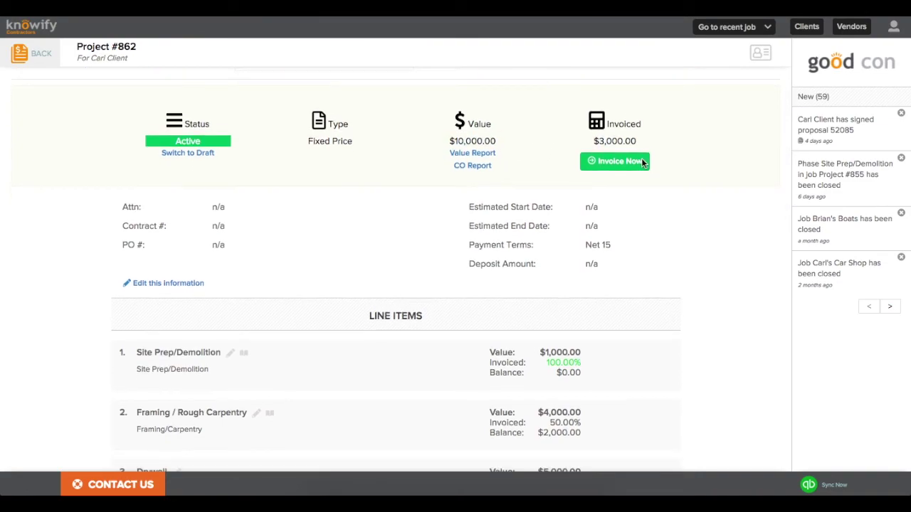
scroll(641, 161, down, 3)
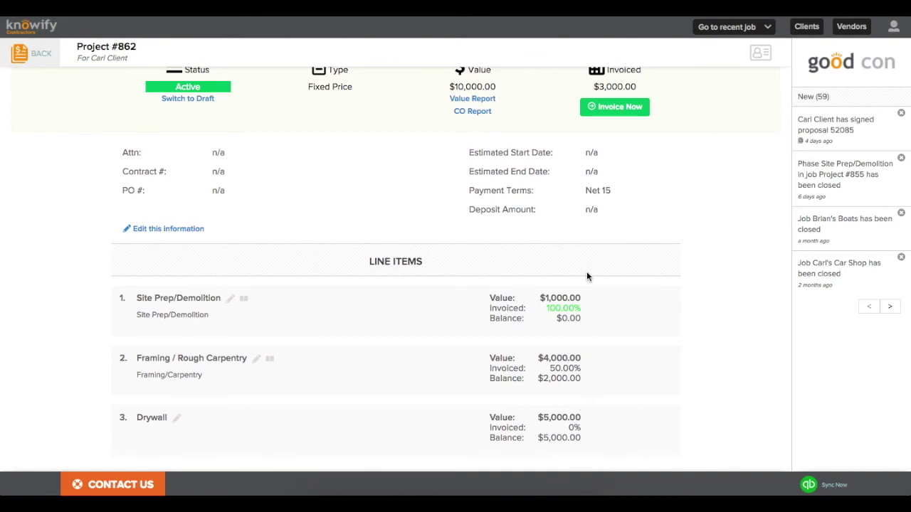
scroll(609, 173, up, 2)
click(614, 146)
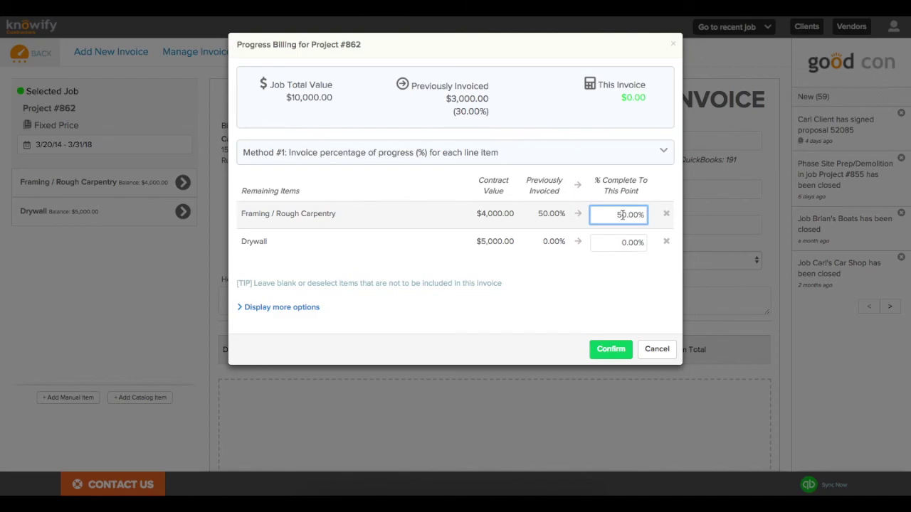
- Bill Framing / Rough Carpentry at 100% complete on the new invoice, for $2,000.00
key(ctrl+a)
text(100)
click(626, 261)
click(610, 377)
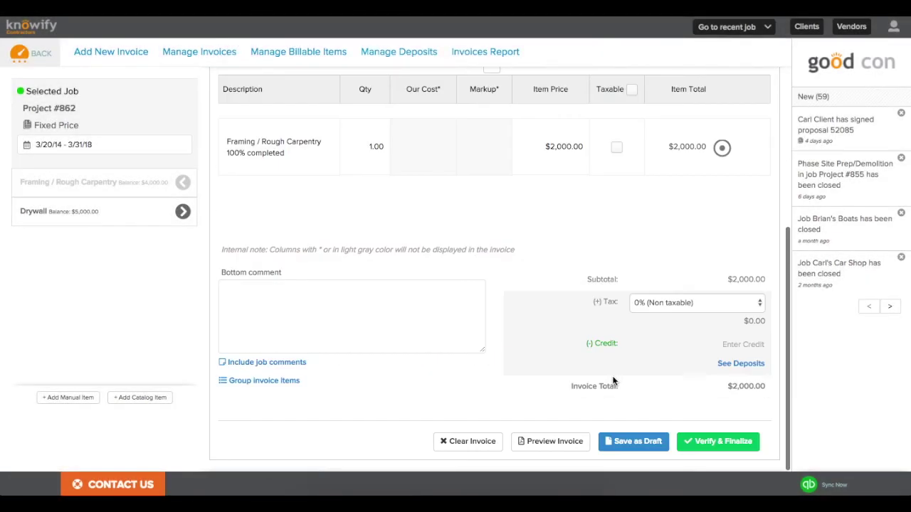